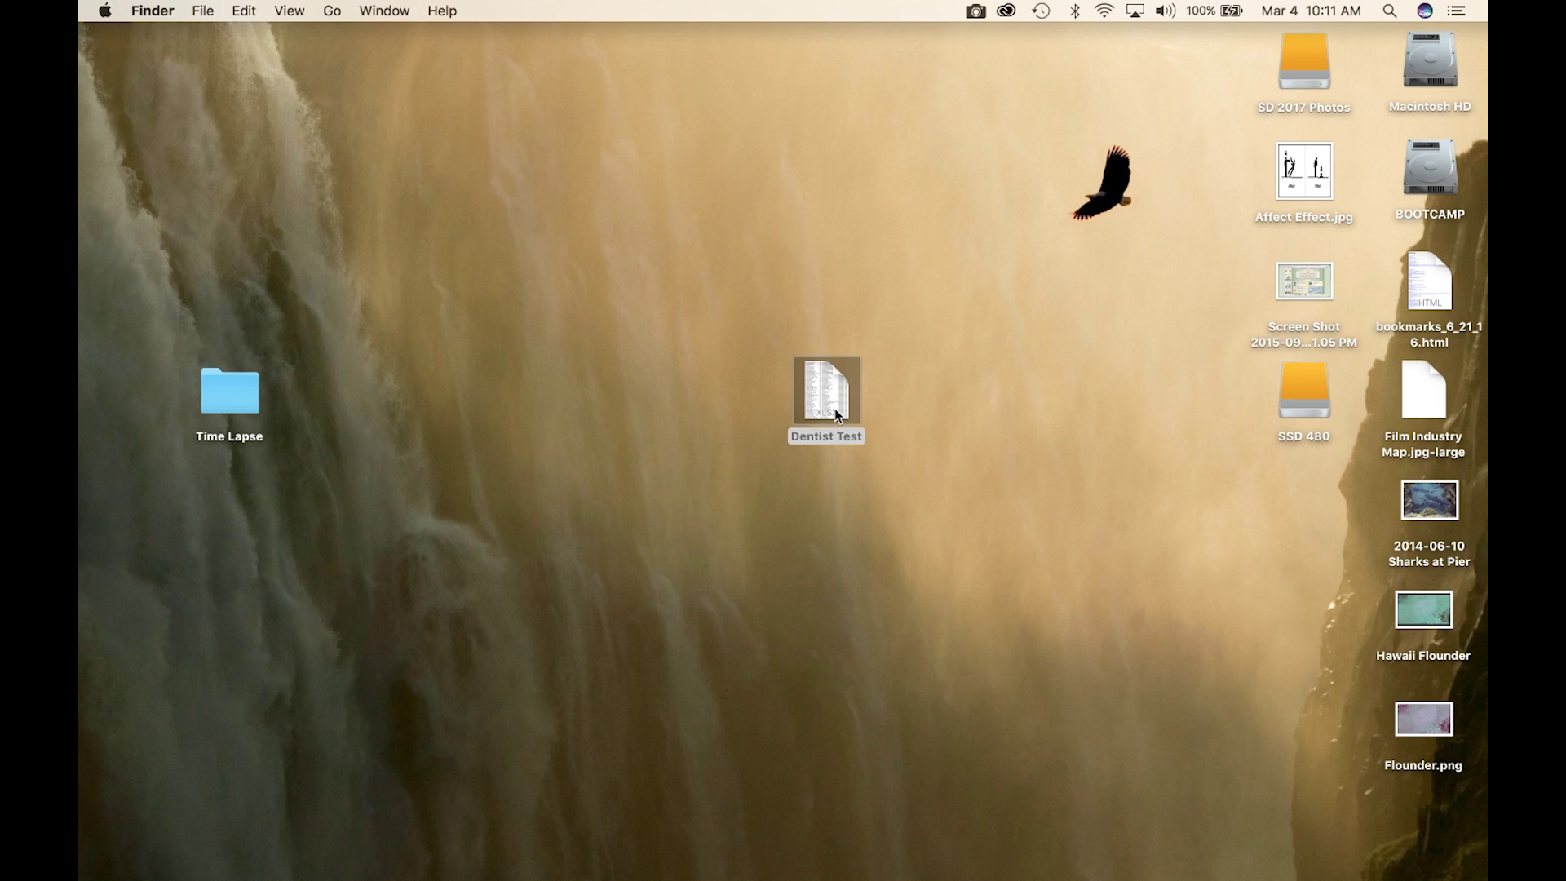
Step: In Dentist Test, insert a top row with headers Name, Address, City and Zip
double_click(835, 410)
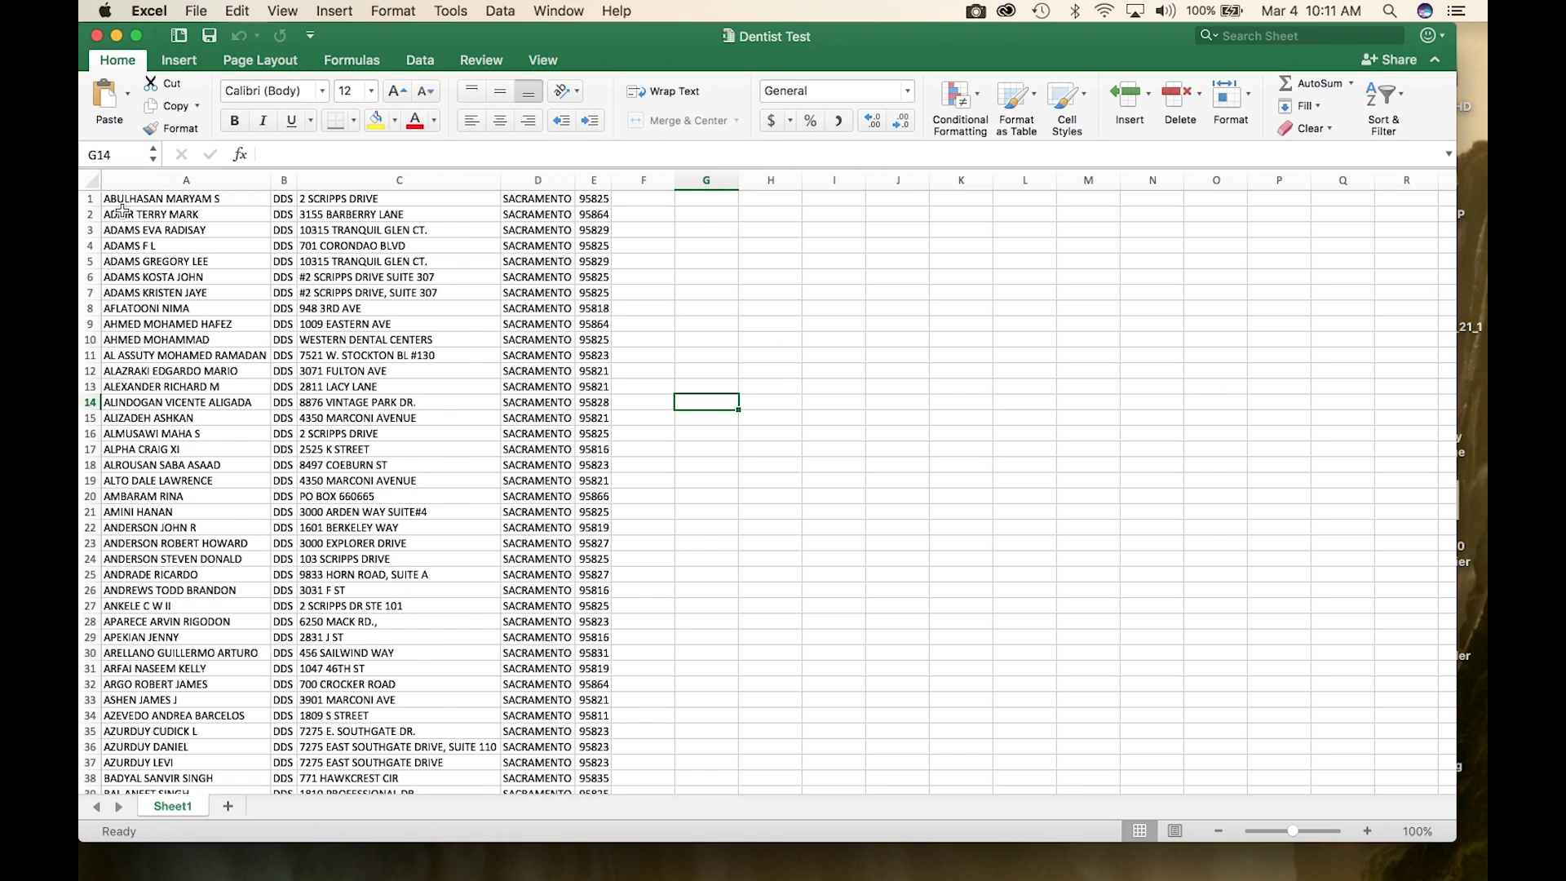
click(89, 197)
right_click(89, 198)
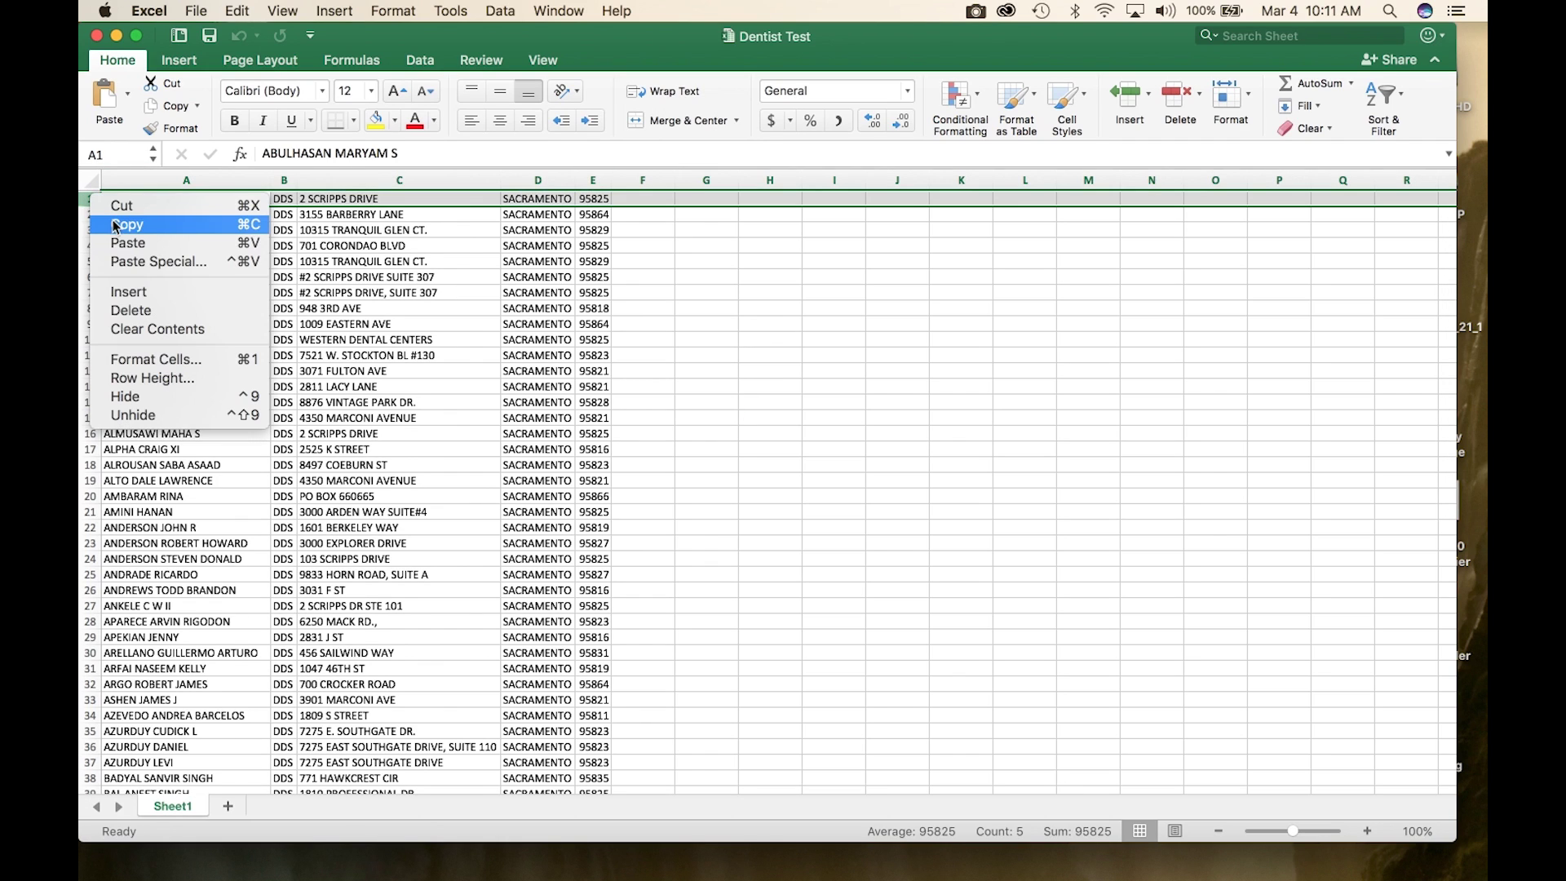
click(120, 292)
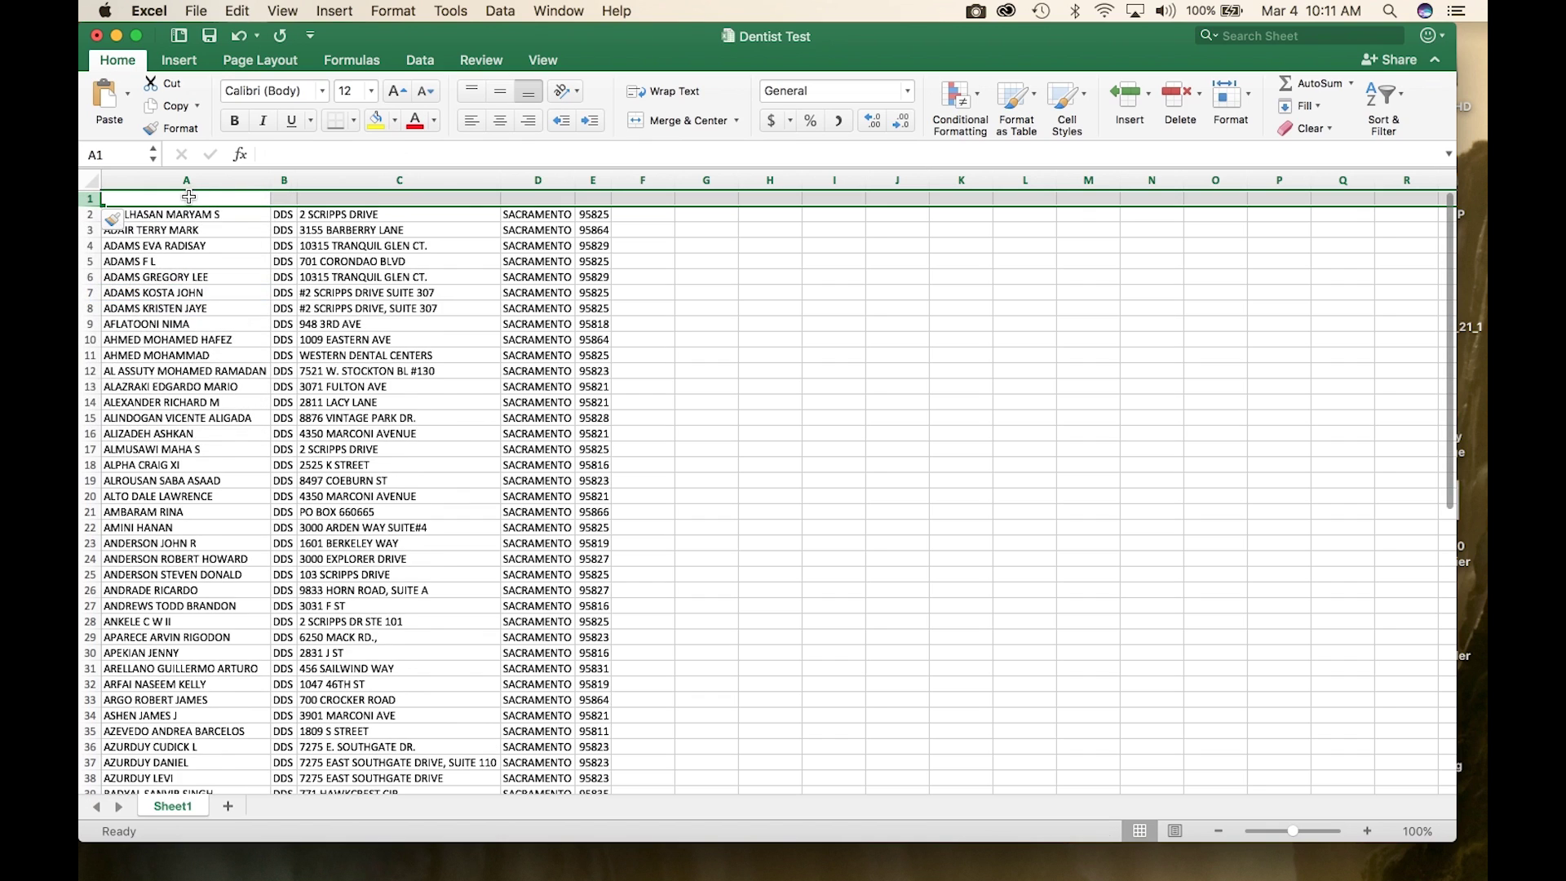
text(Name)
key(Tab)
key(Tab)
text(Address)
key(Tab)
text(City)
key(Tab)
text(Zip)
Step: Insert a State column before Zip, fill it with CA, then quit Excel
right_click(600, 179)
click(640, 272)
text(State)
key(Return)
text(CA)
key(super+c)
drag(600, 215, 612, 590)
key(Return)
click(149, 10)
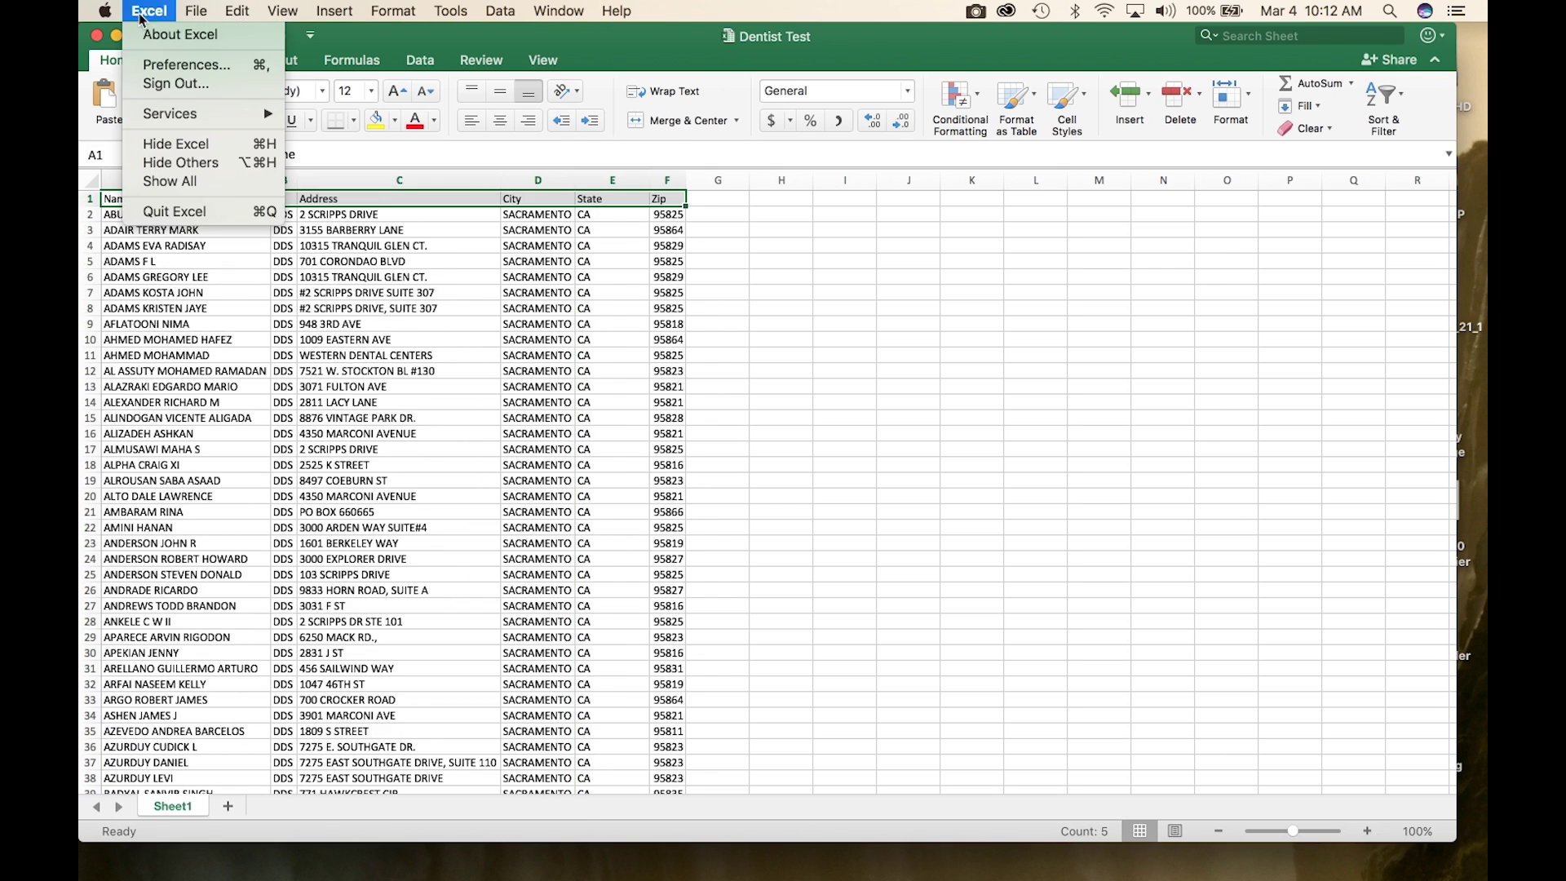
click(161, 210)
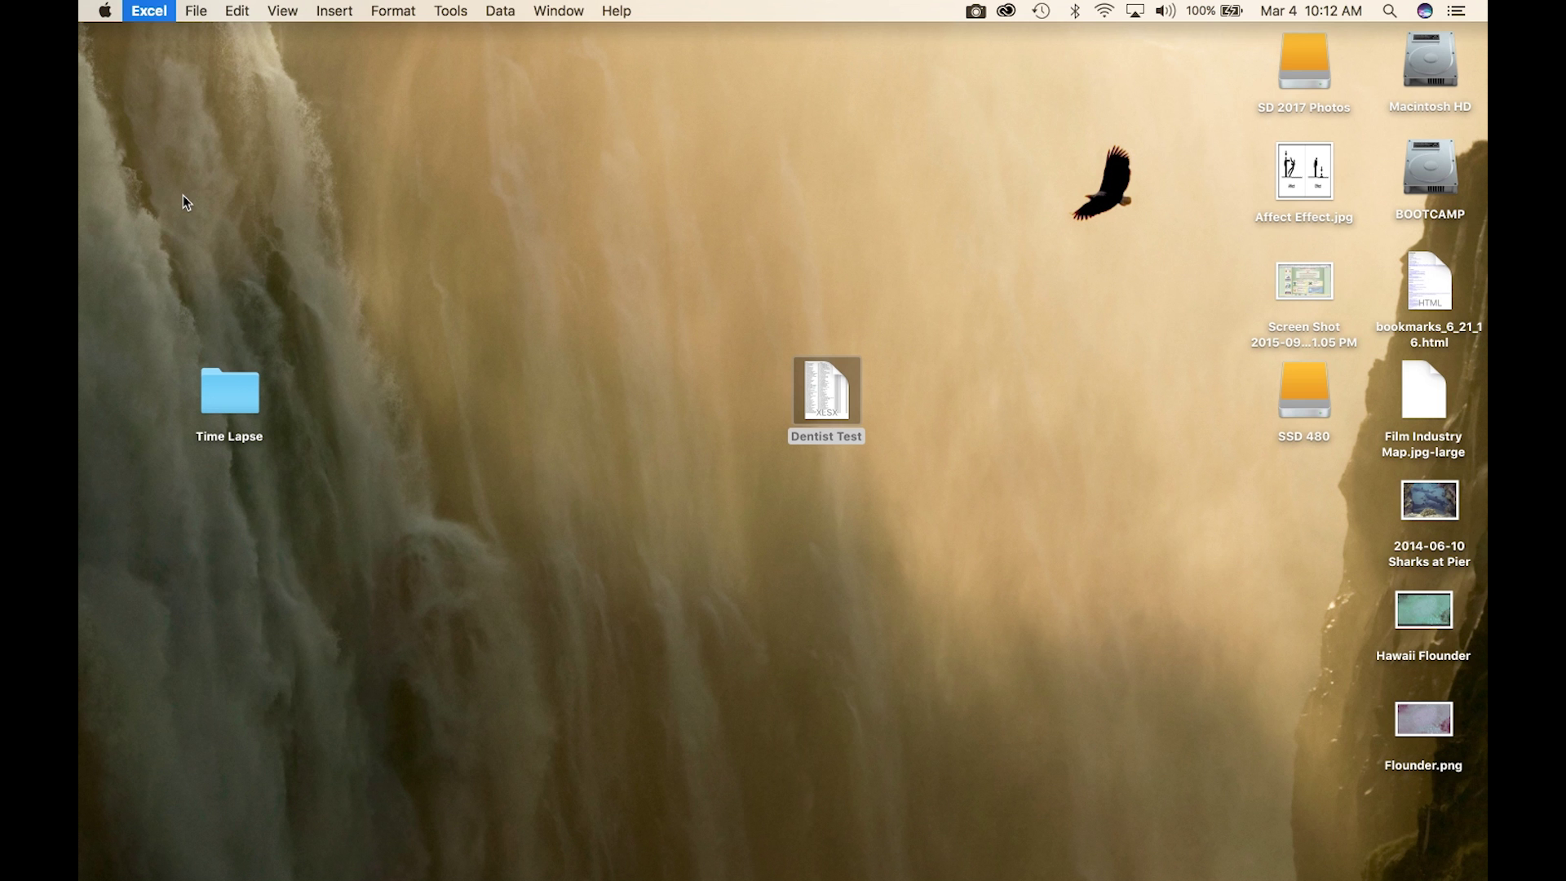
Step: In Chrome's Google Maps, show the Maps tab of Your places
mouse_move(620, 879)
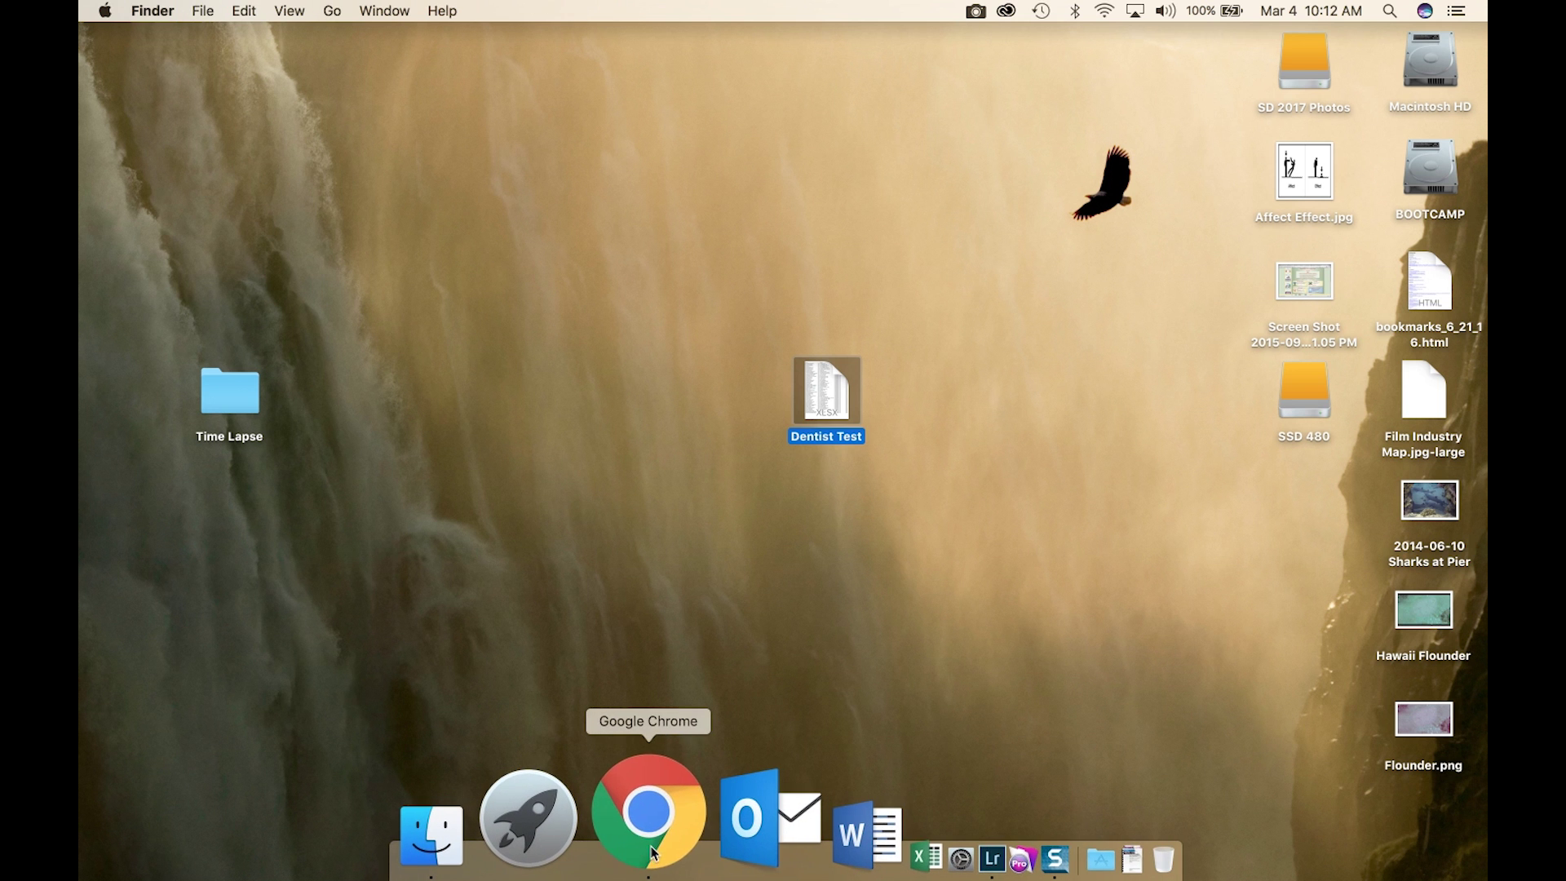
click(653, 828)
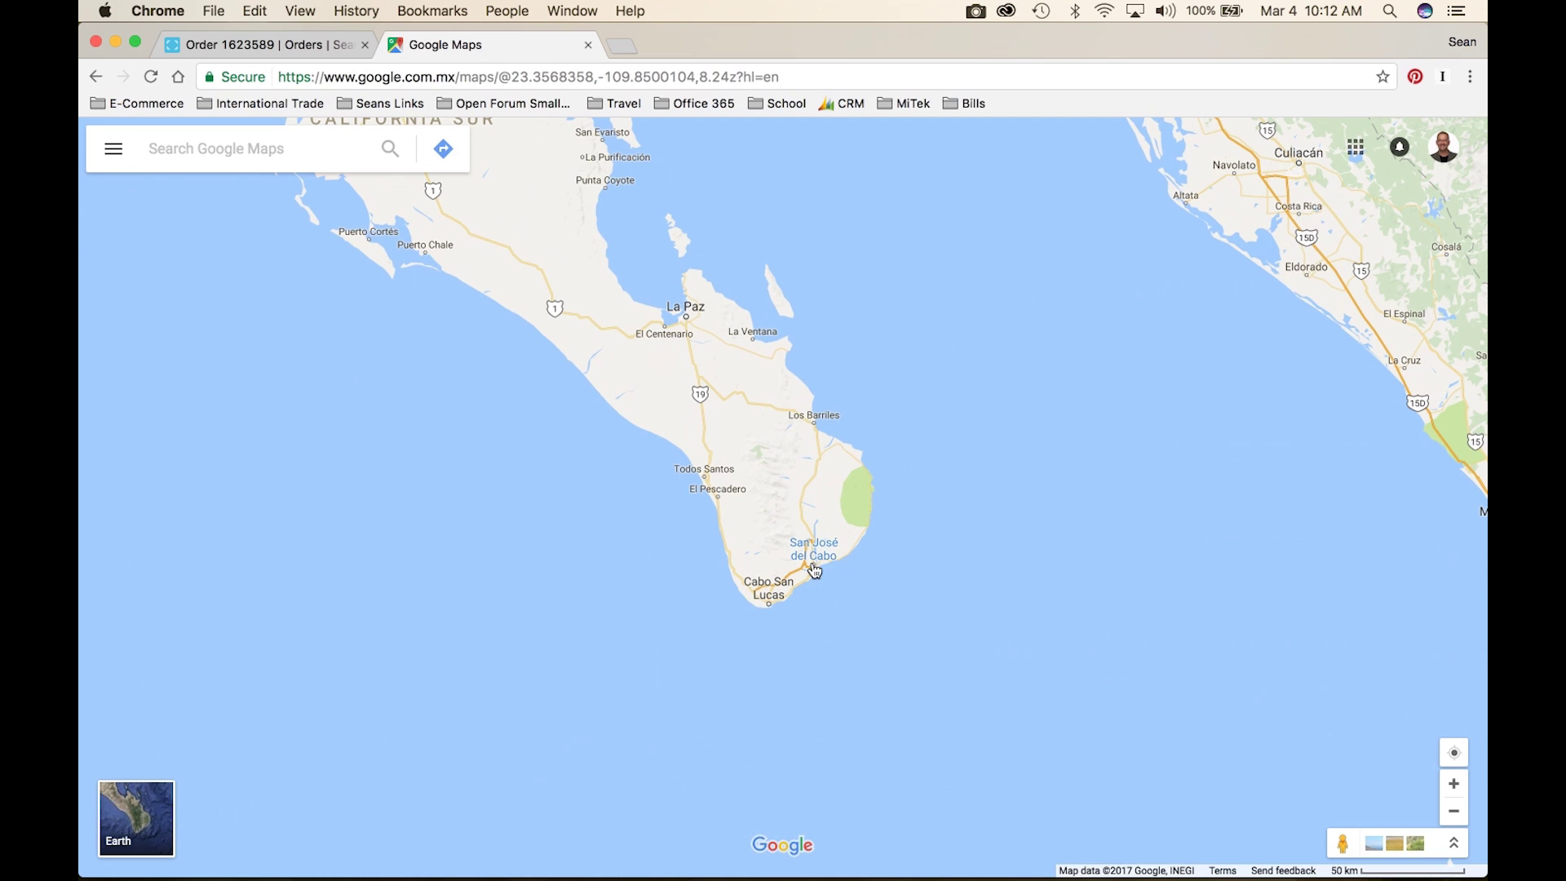
click(113, 149)
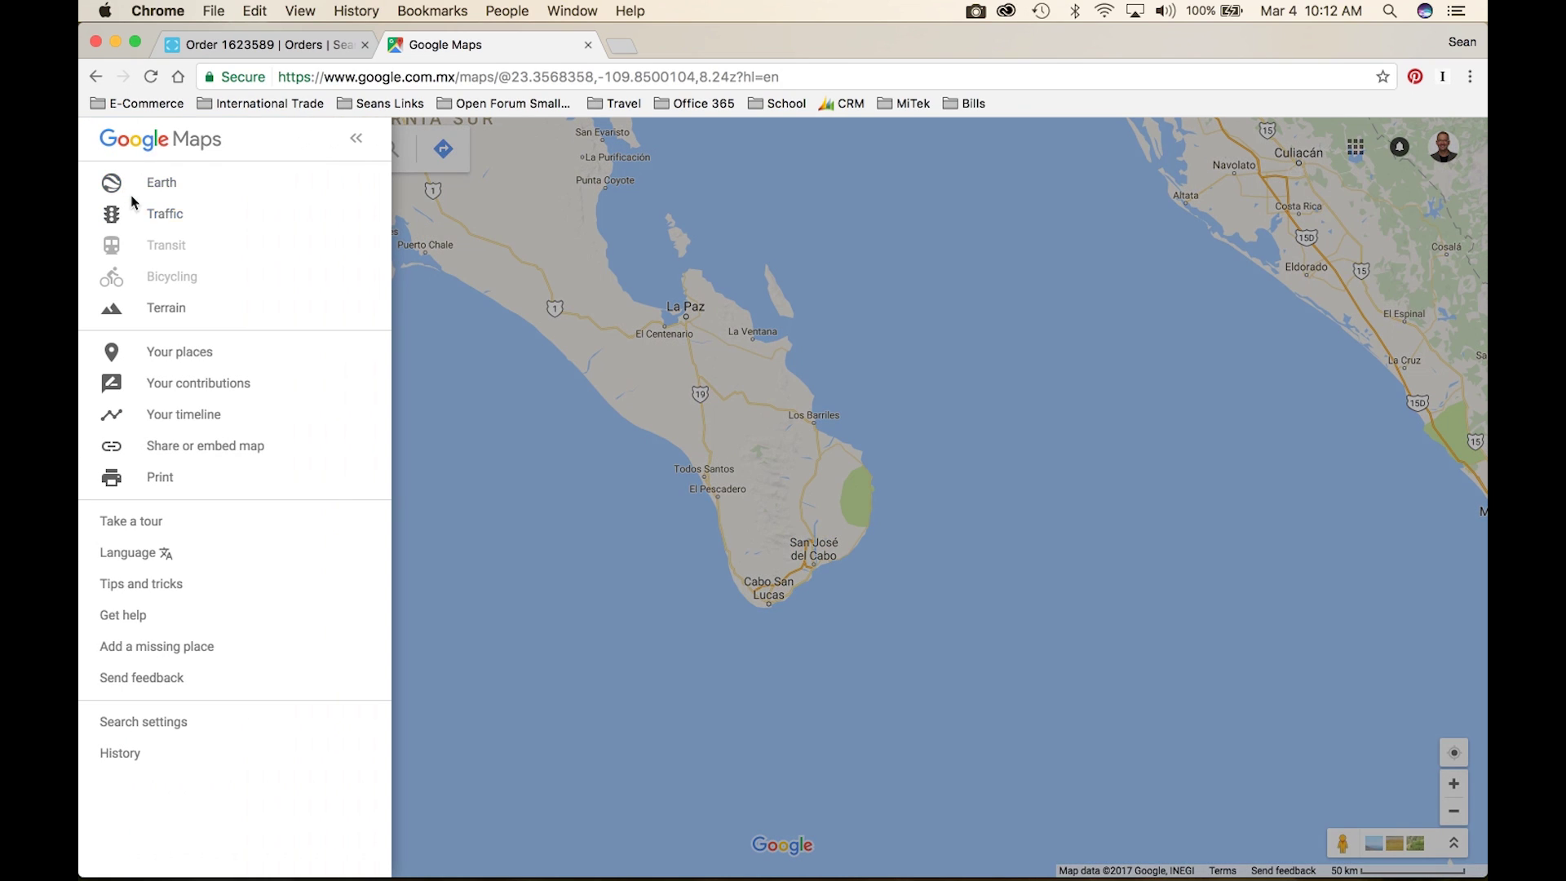
click(184, 356)
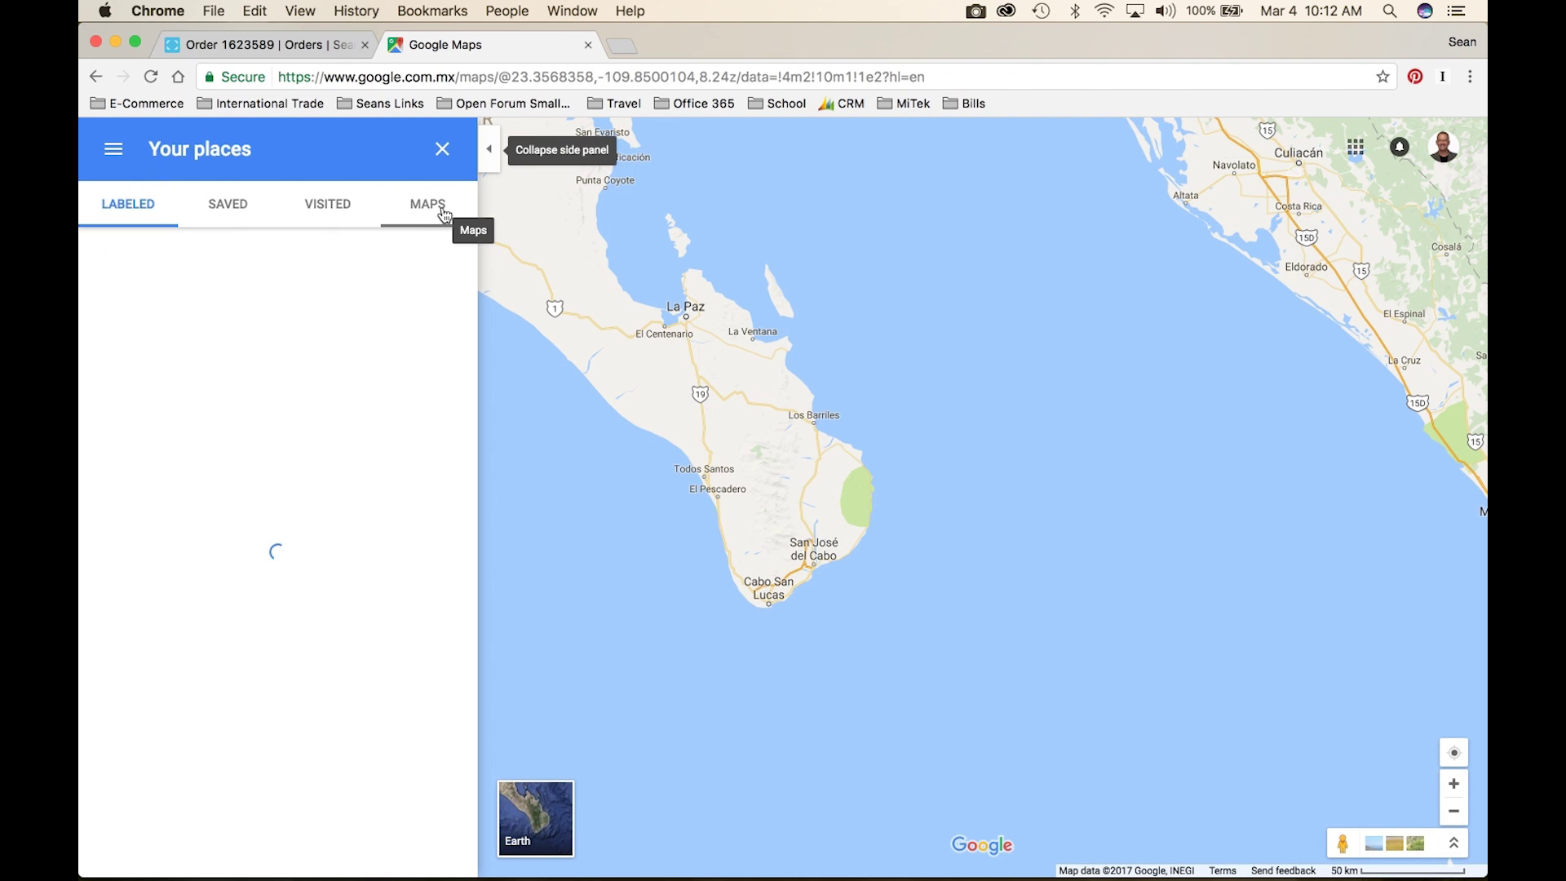
click(436, 214)
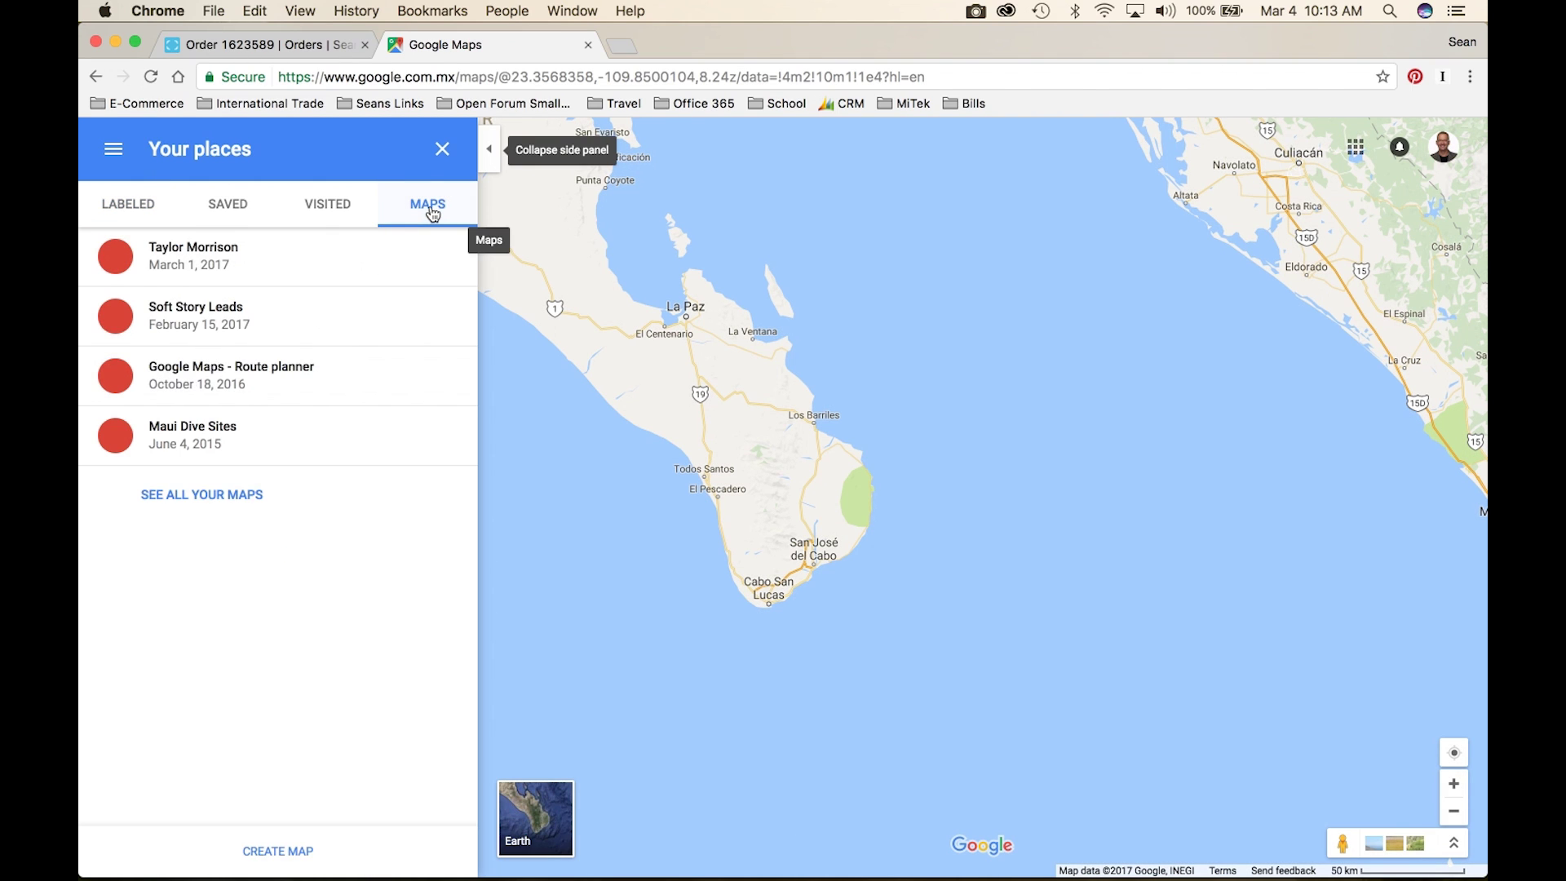
Step: Create a new map and import the Dentist Test spreadsheet from the computer into its layer
click(267, 849)
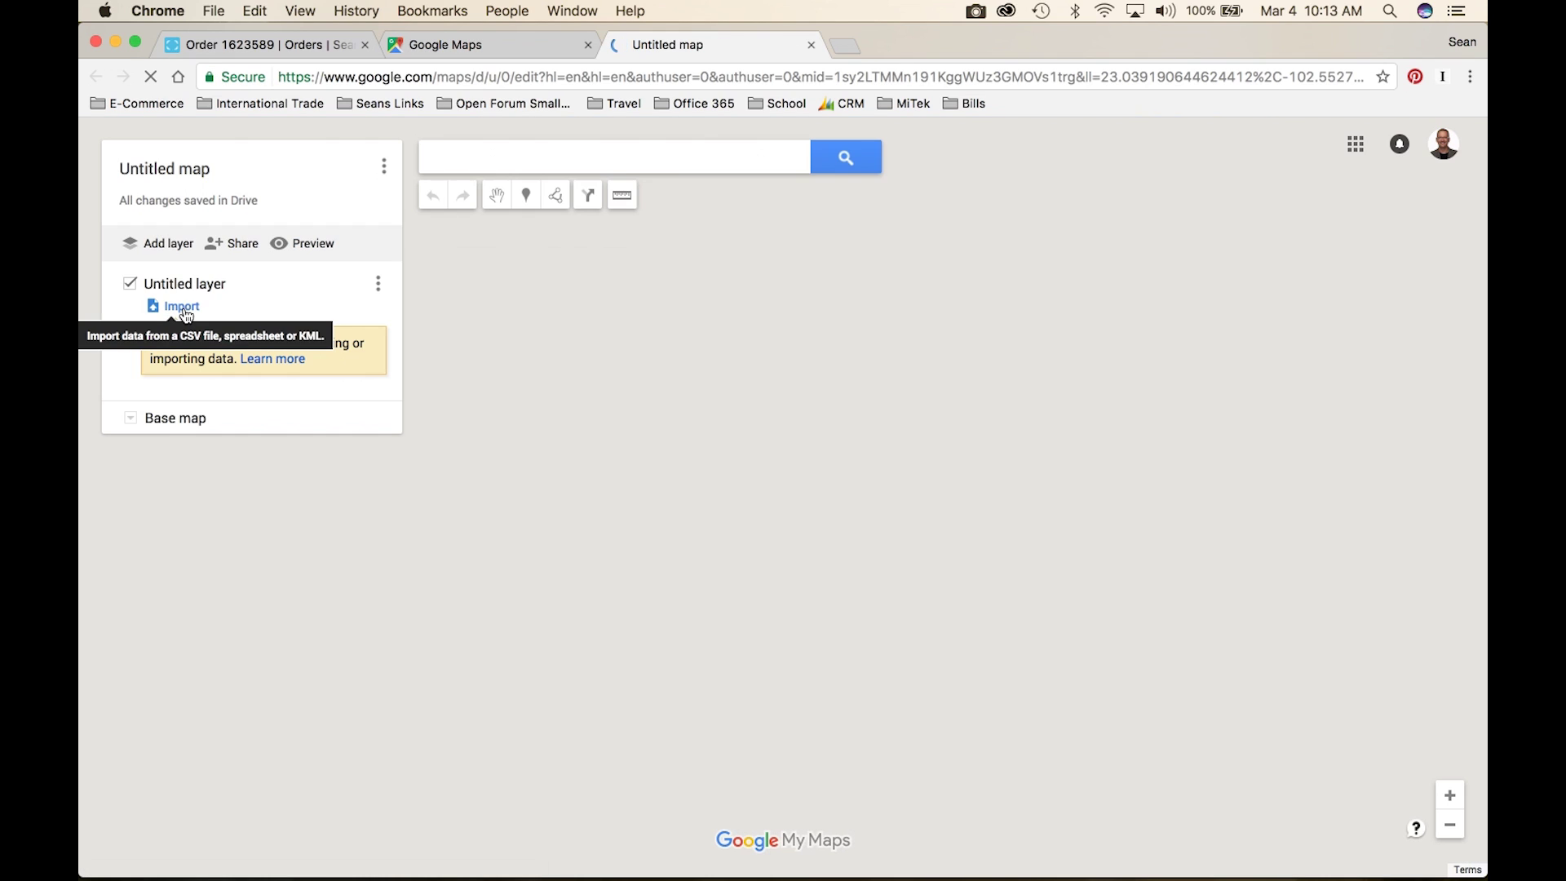
click(183, 310)
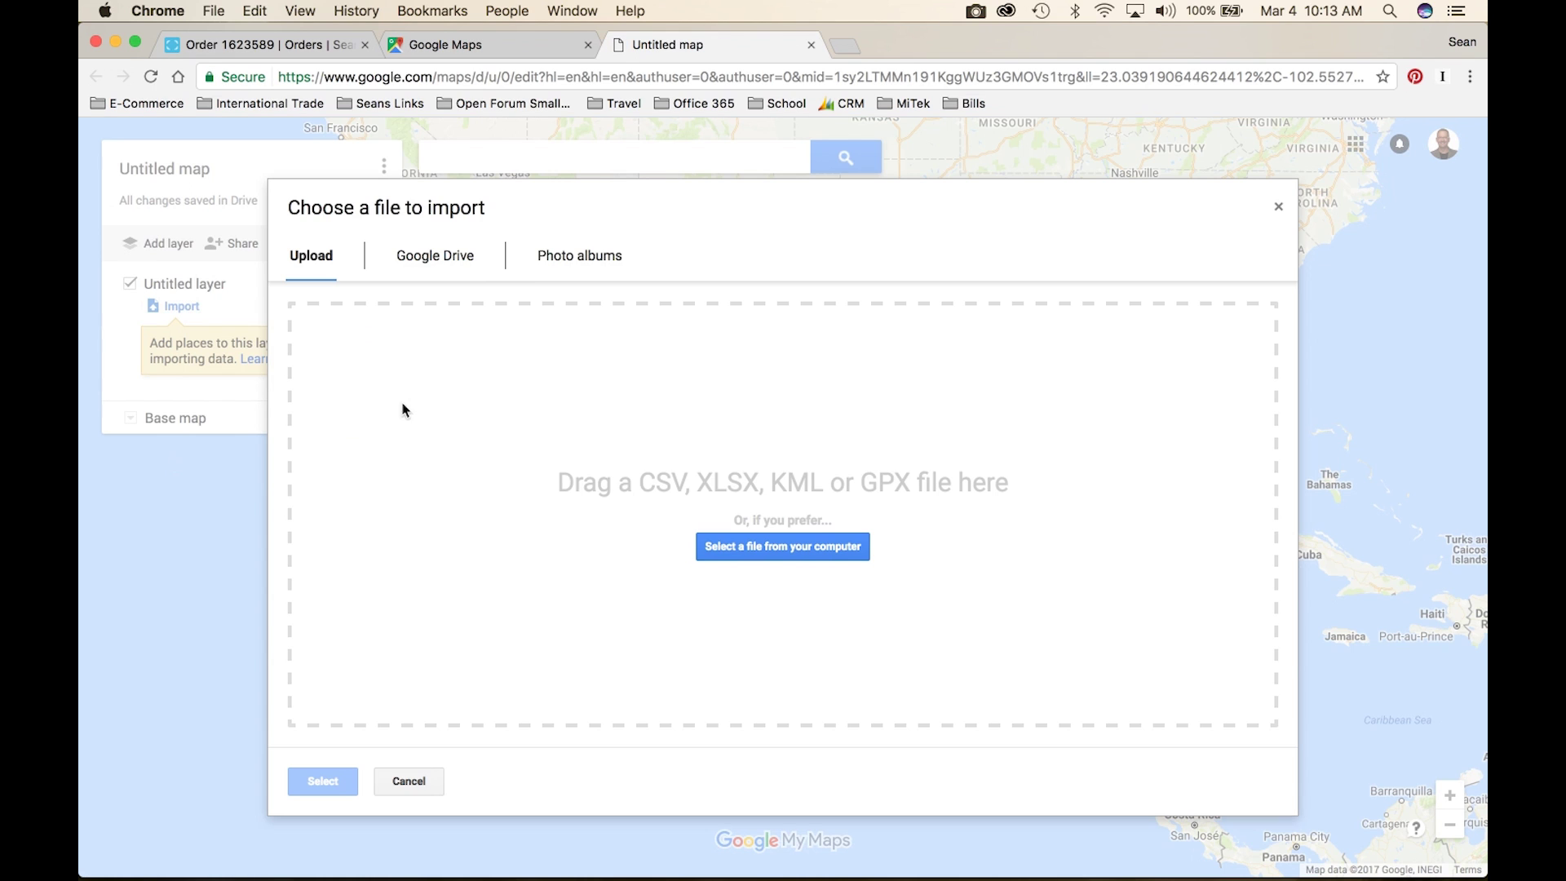
click(785, 549)
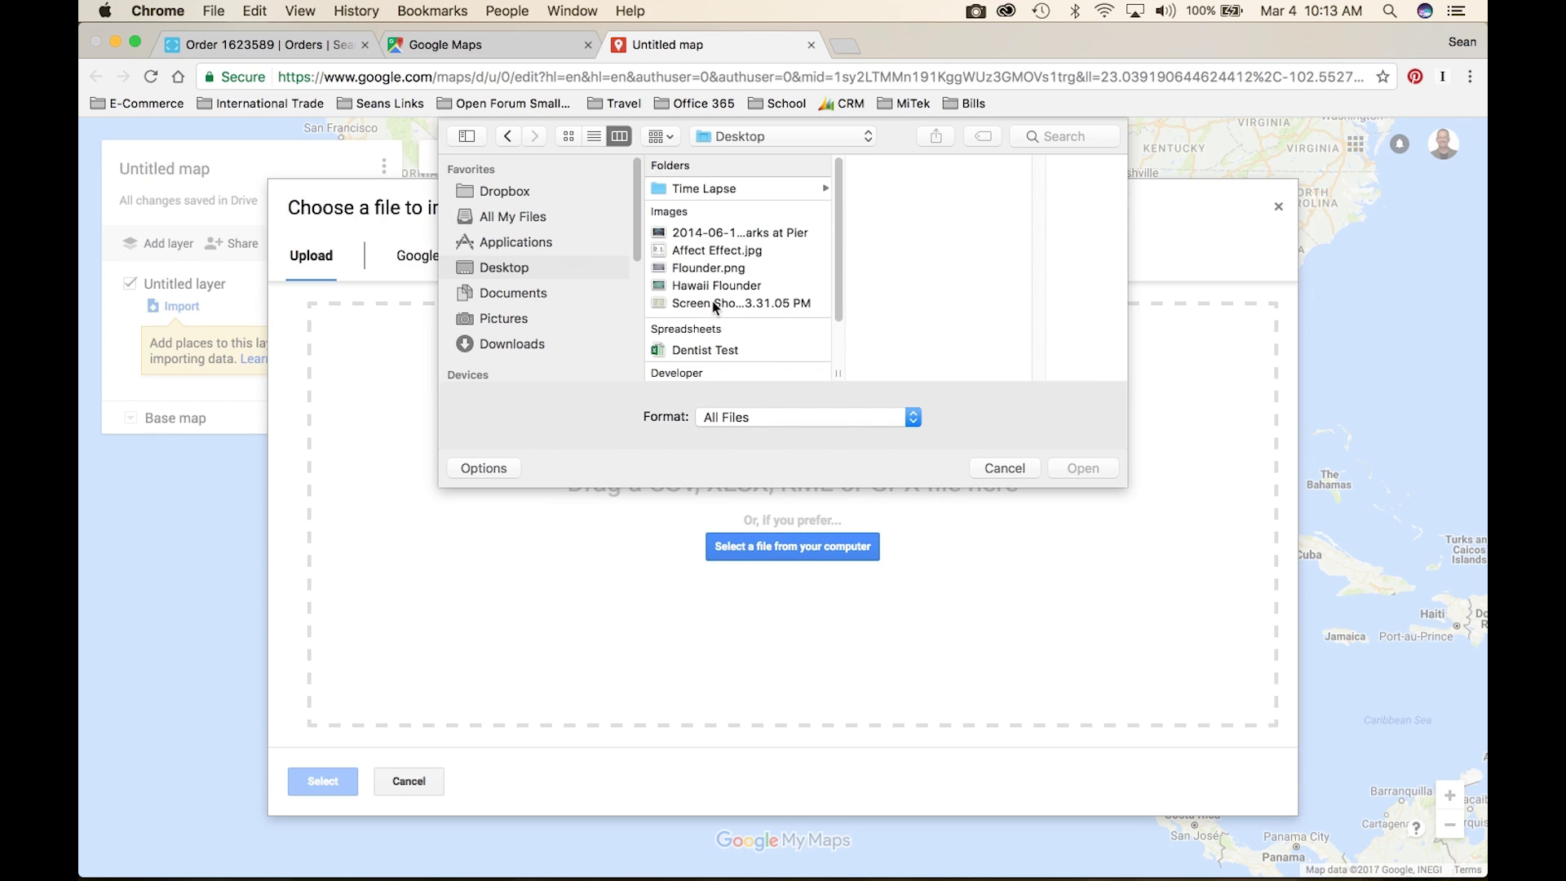
click(708, 350)
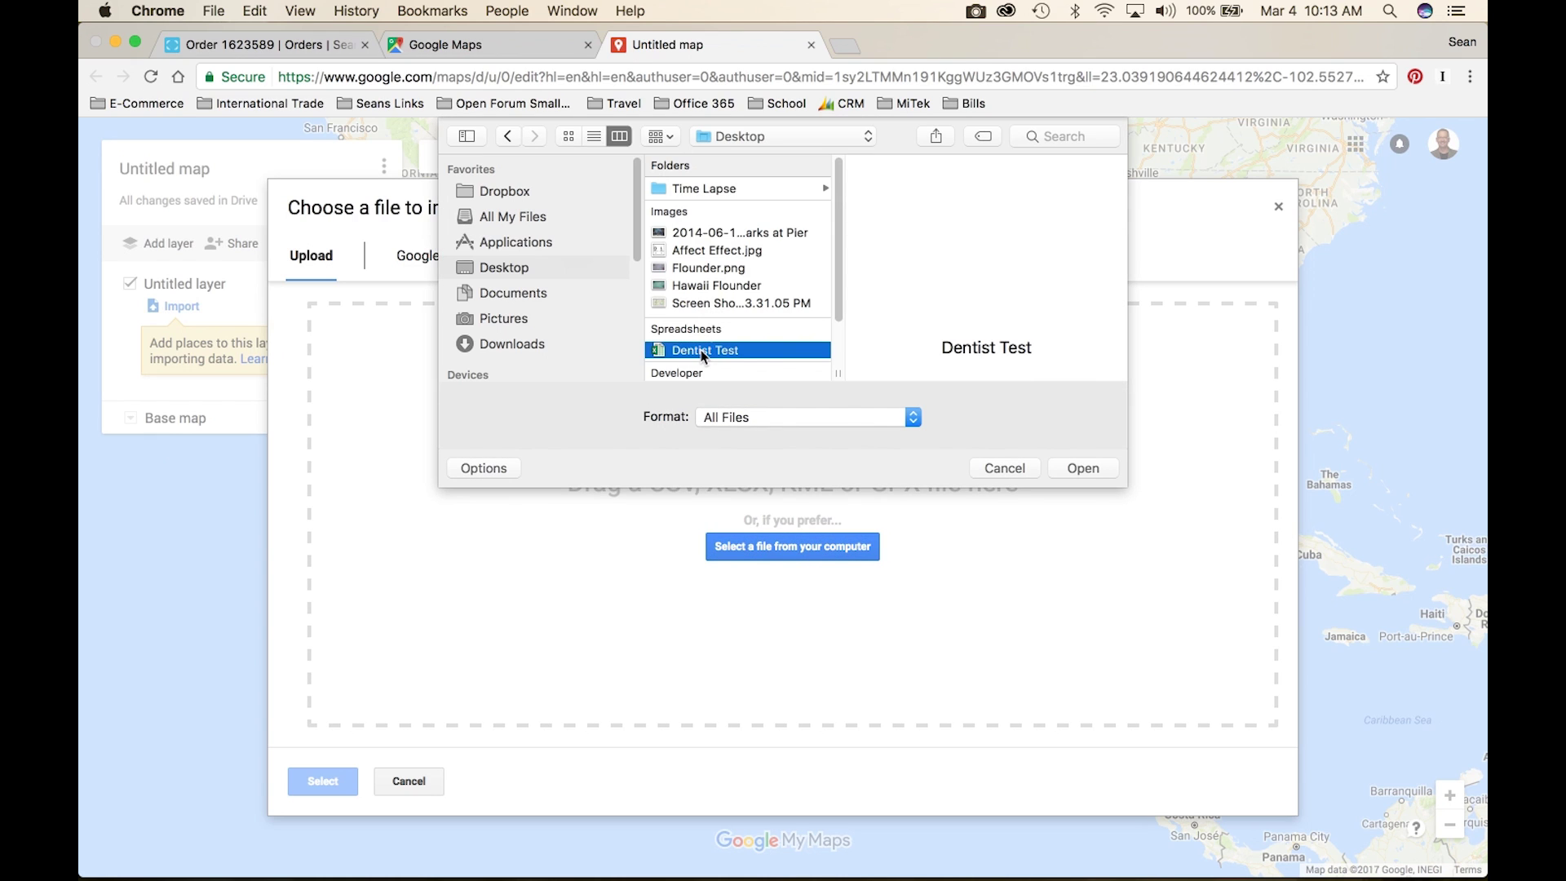
click(1093, 477)
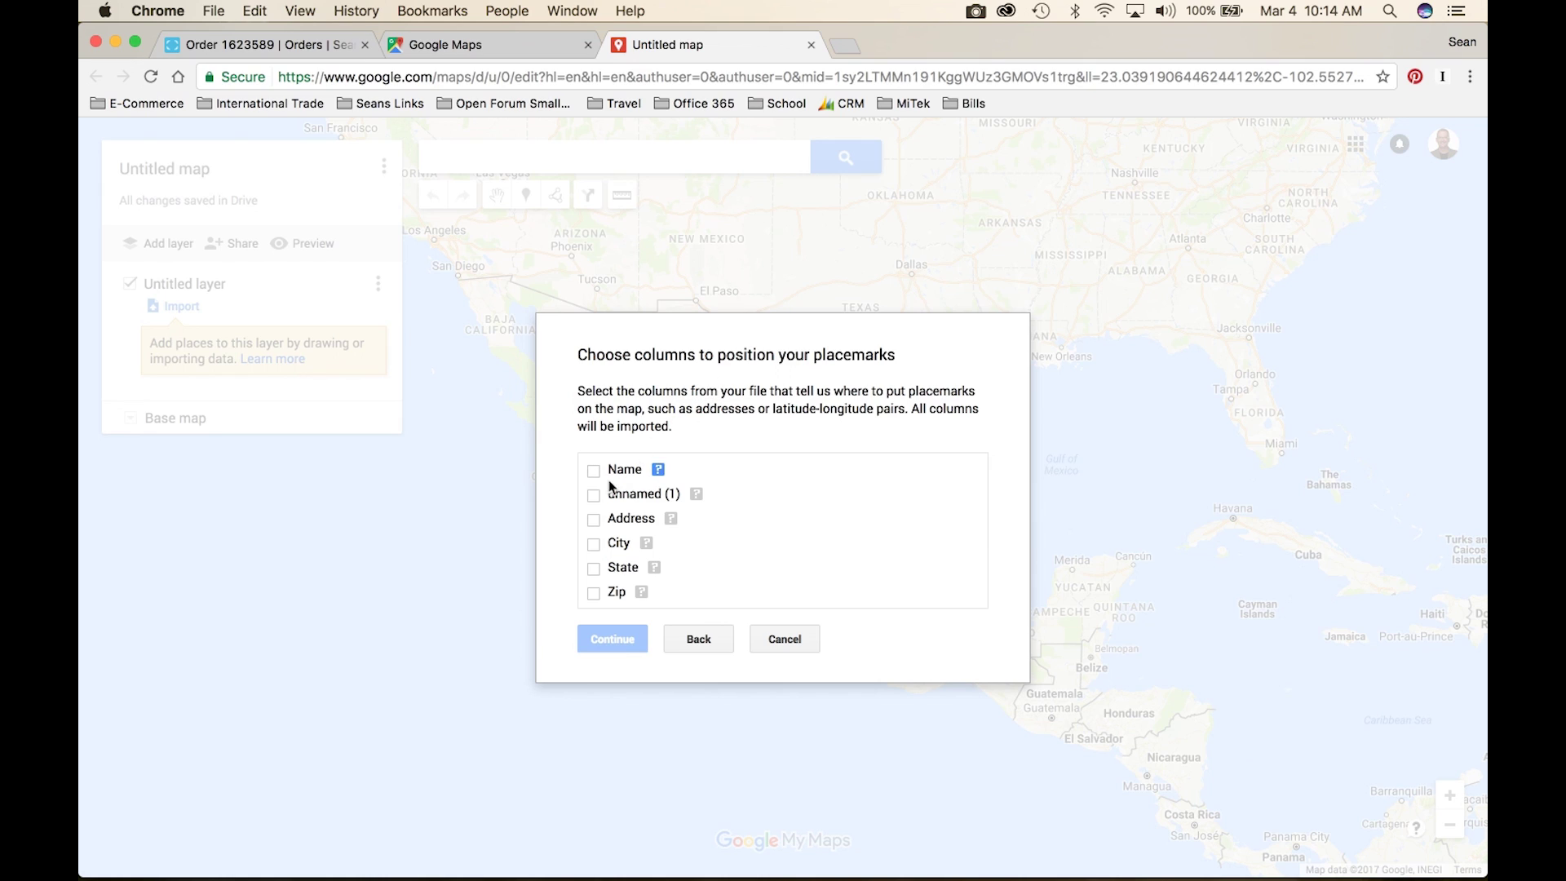
Step: Position the placemarks by Address, City and State, title them by Name, and finish importing
click(595, 520)
click(594, 544)
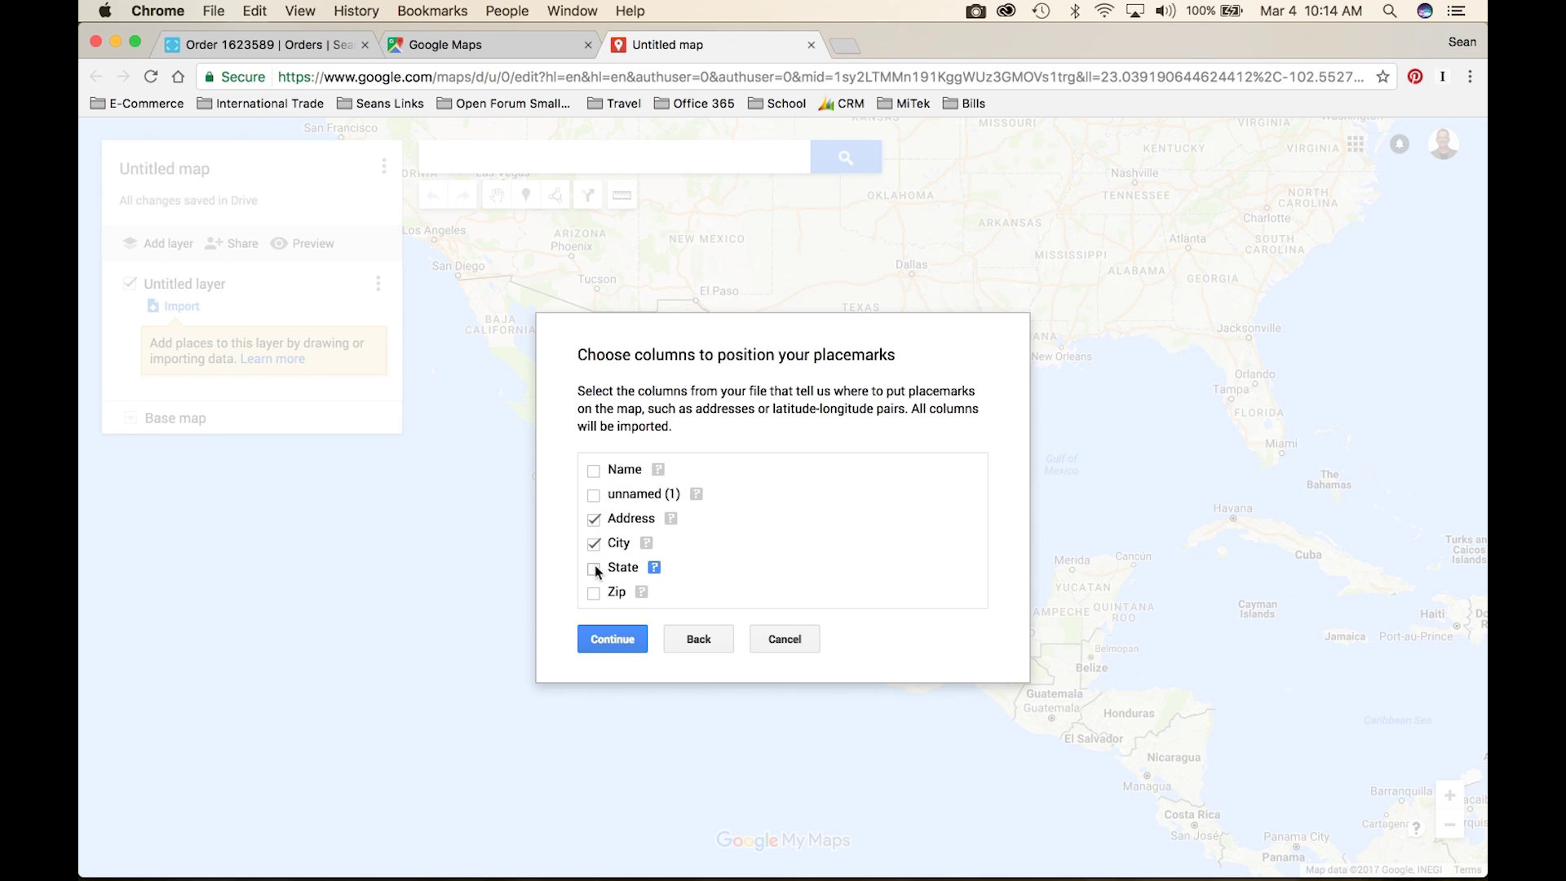
click(595, 569)
click(644, 642)
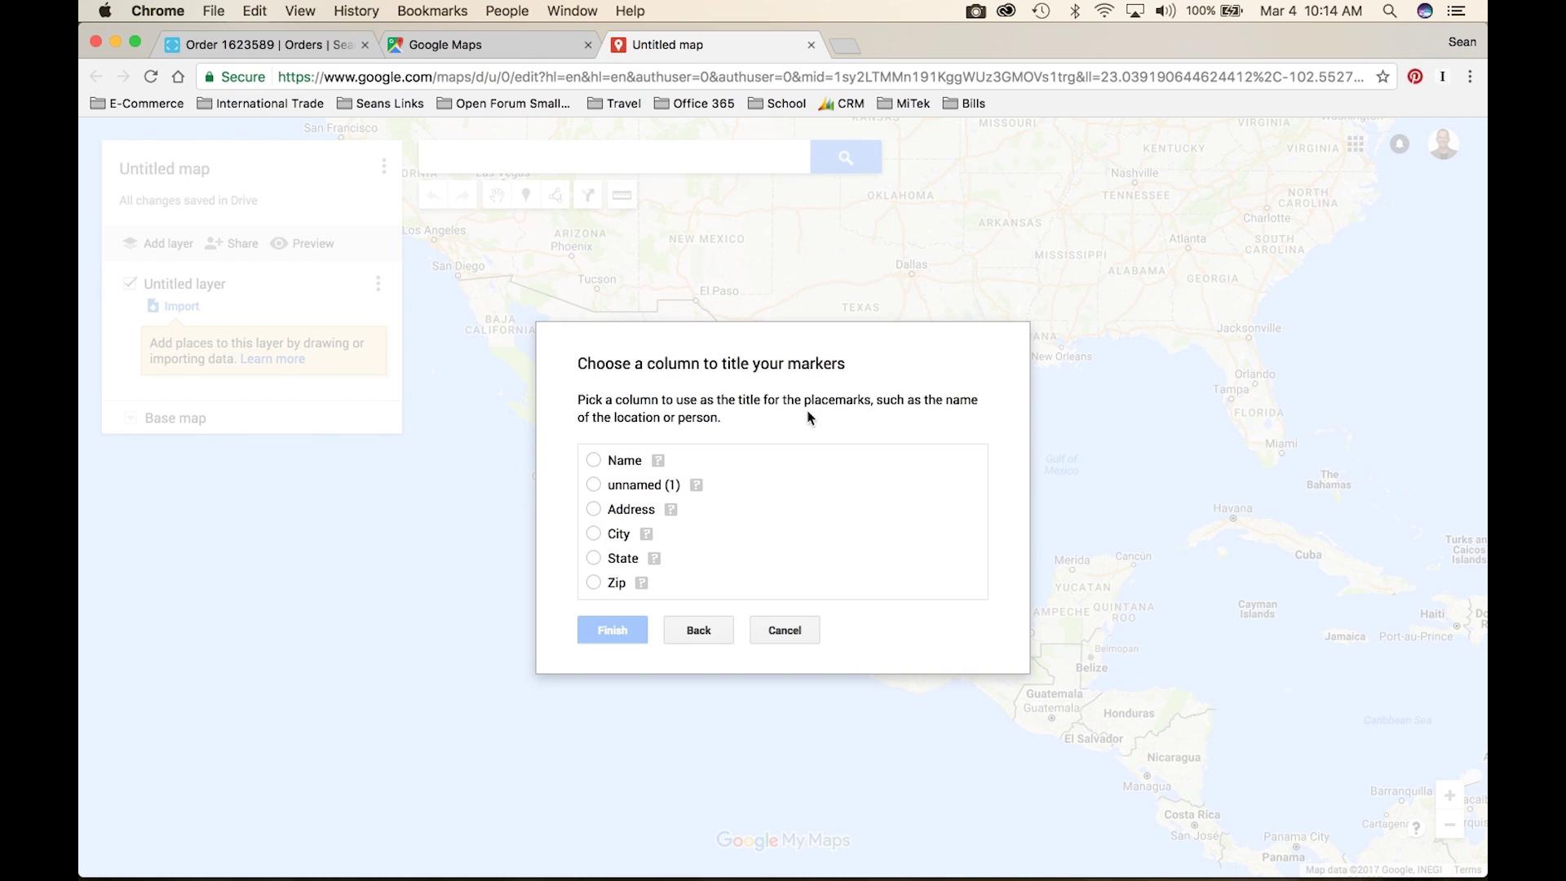
click(594, 461)
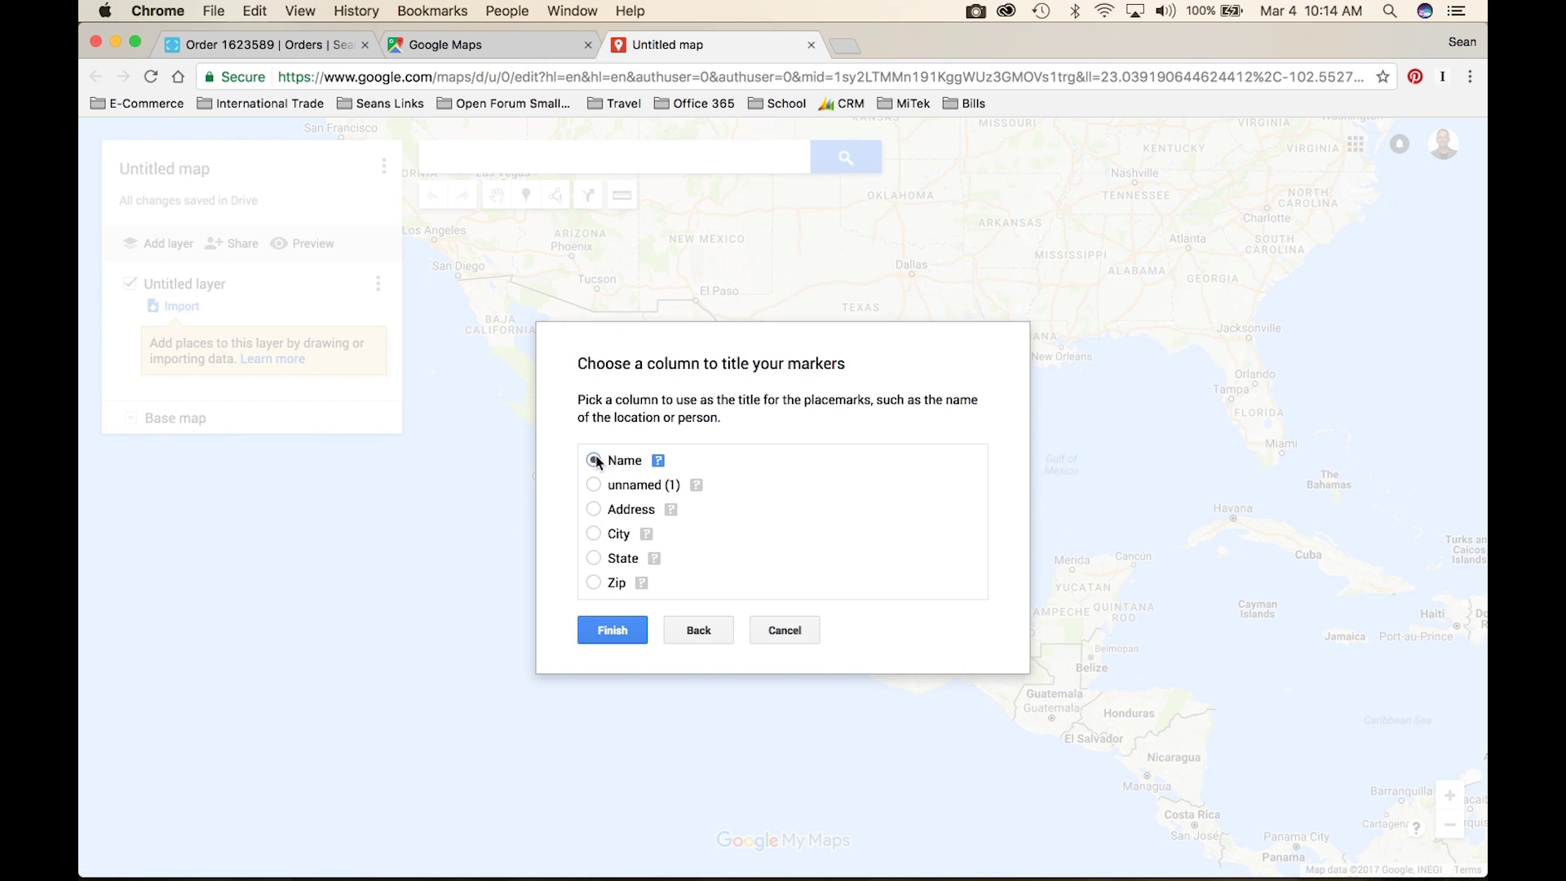
click(594, 509)
click(593, 535)
click(594, 461)
click(625, 632)
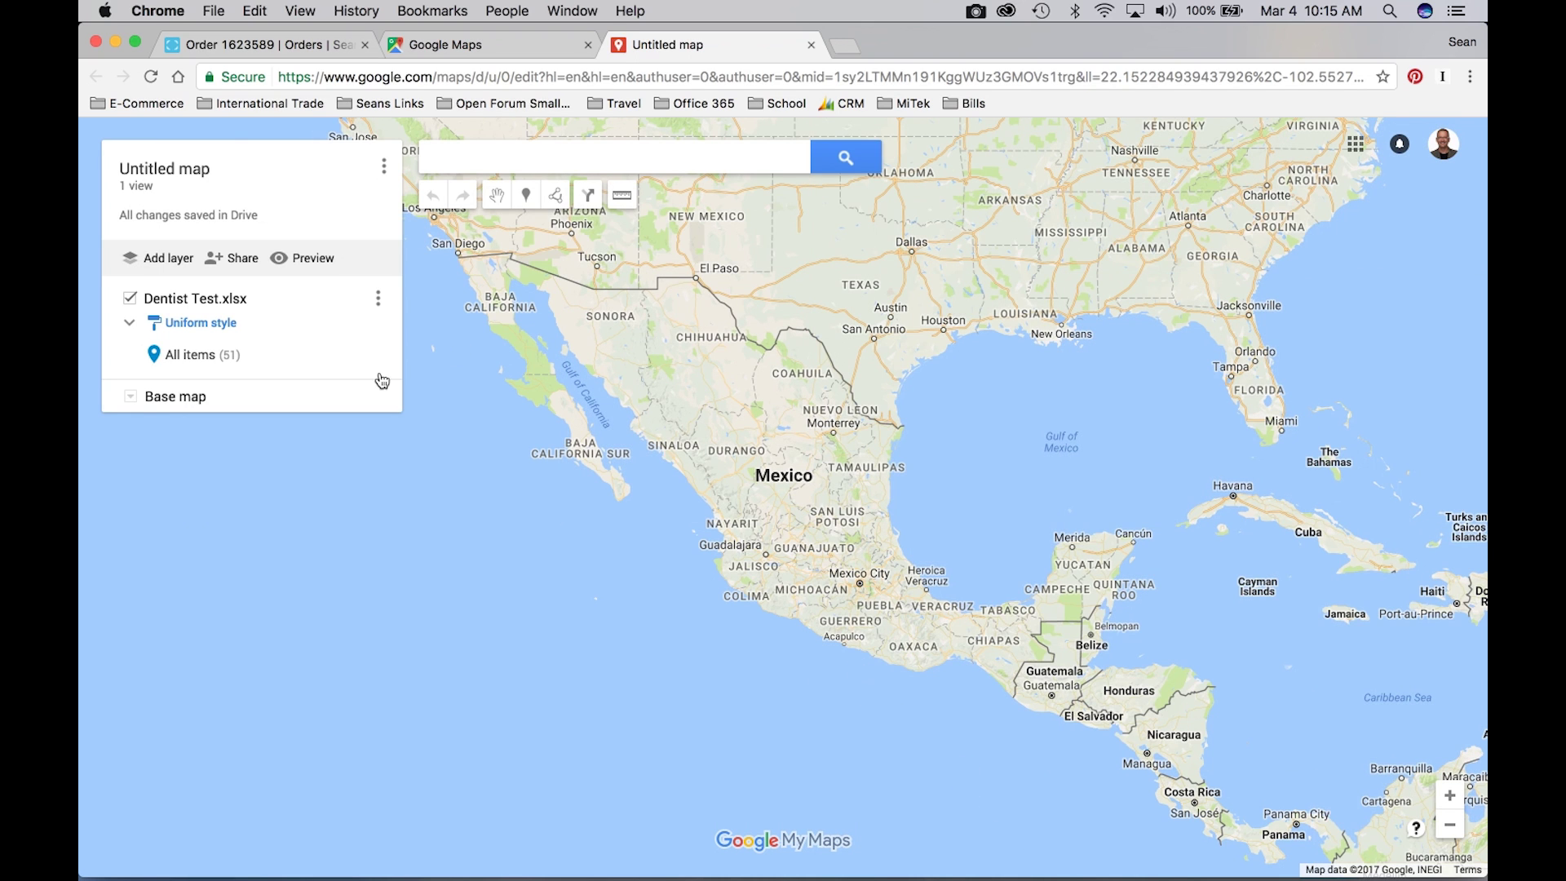
Step: Pan and zoom into the Sacramento marker cluster, then open the Untitled map title editor
drag(538, 341, 902, 681)
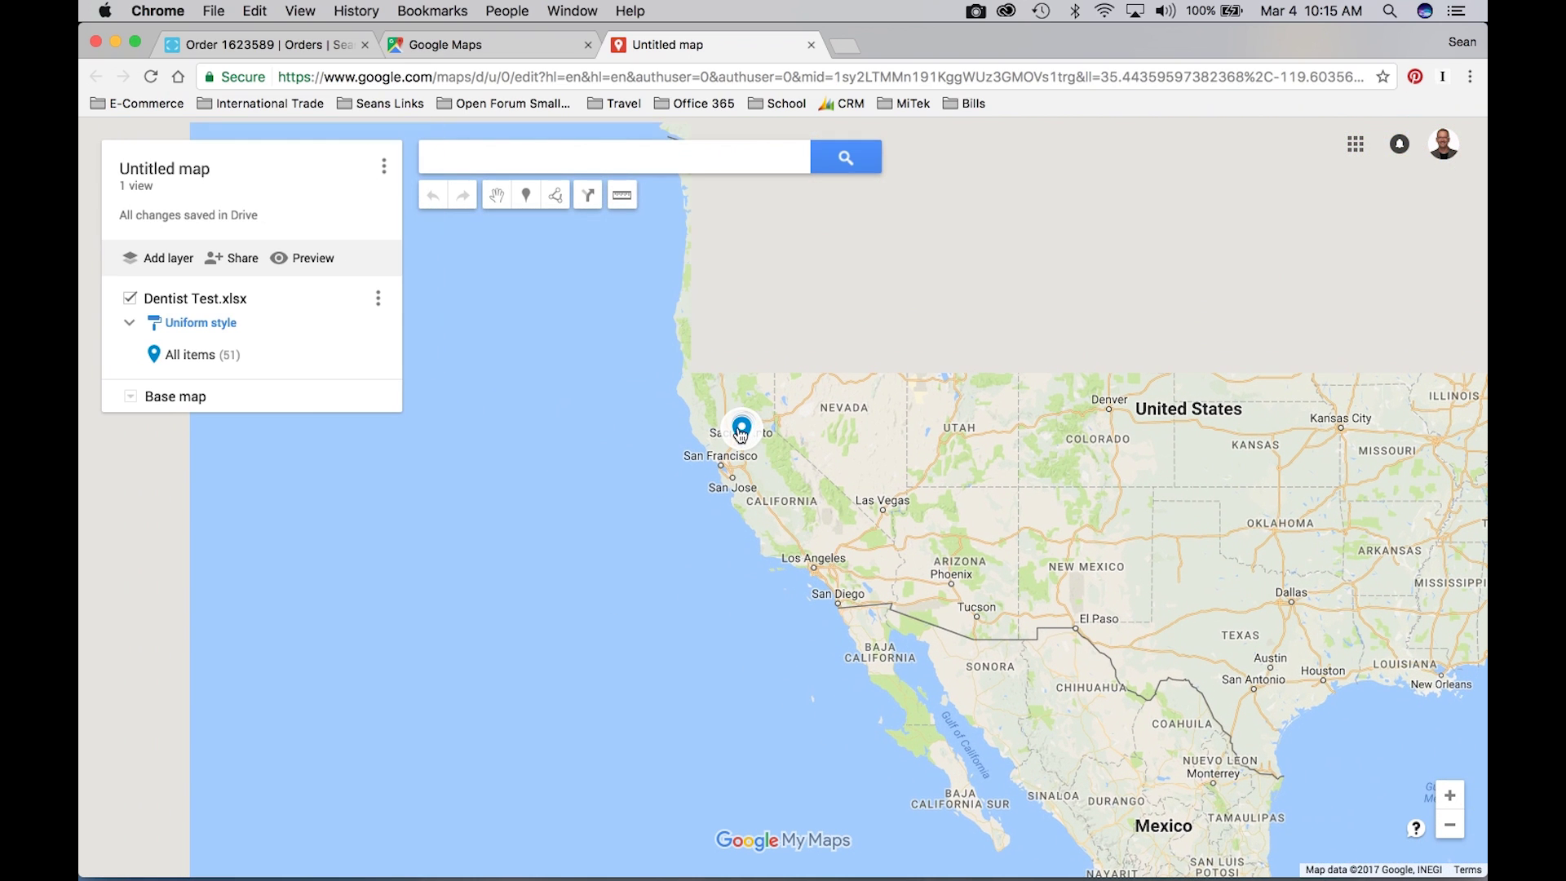
scroll(741, 434, up, 3)
scroll(755, 469, up, 2)
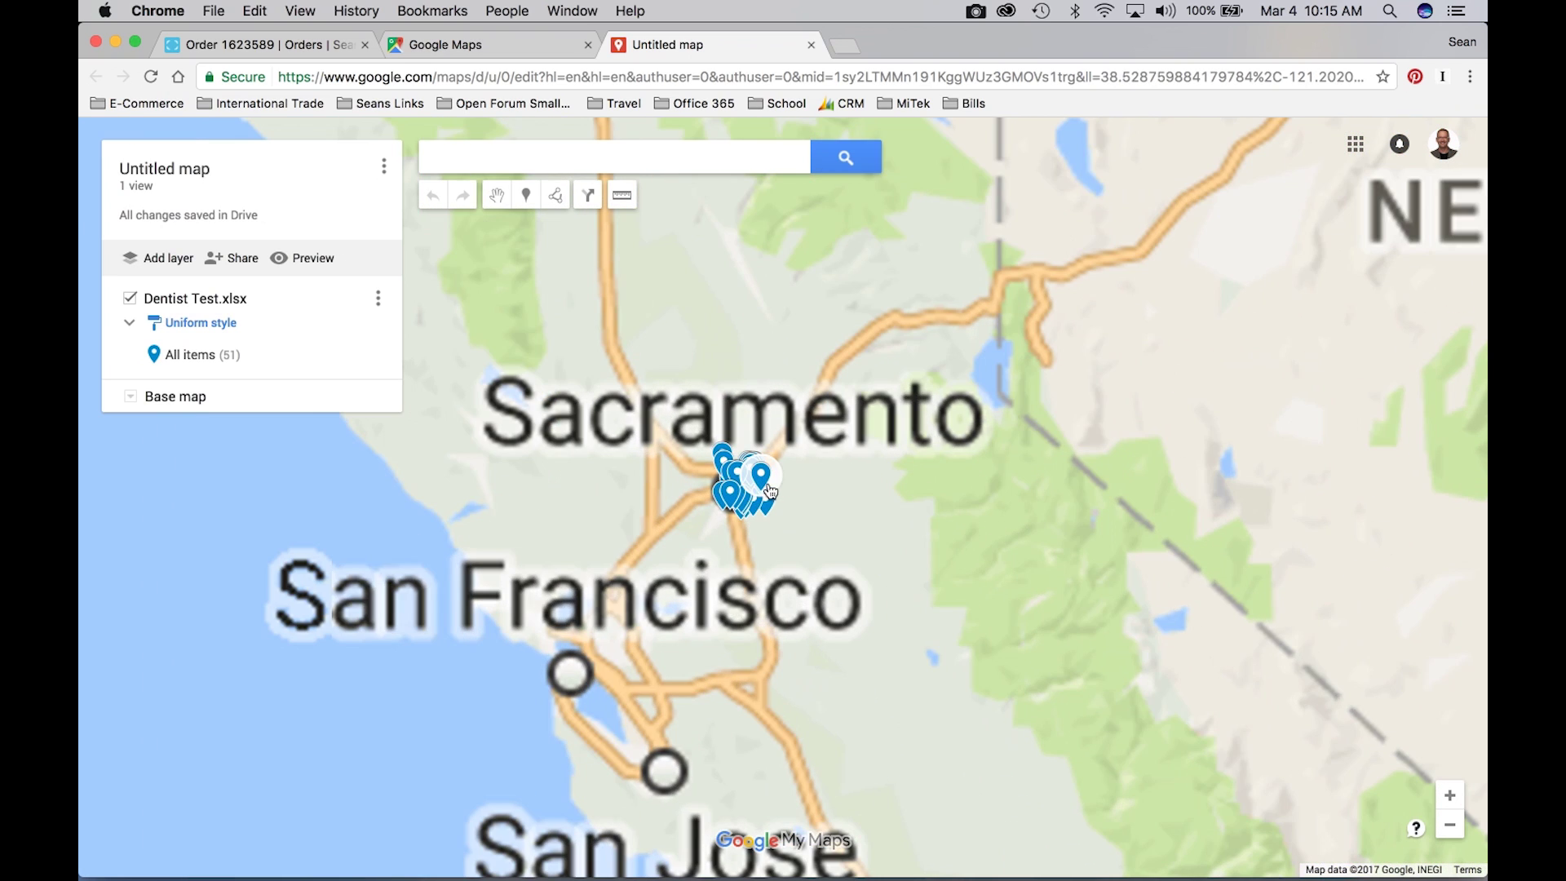
scroll(723, 510, up, 2)
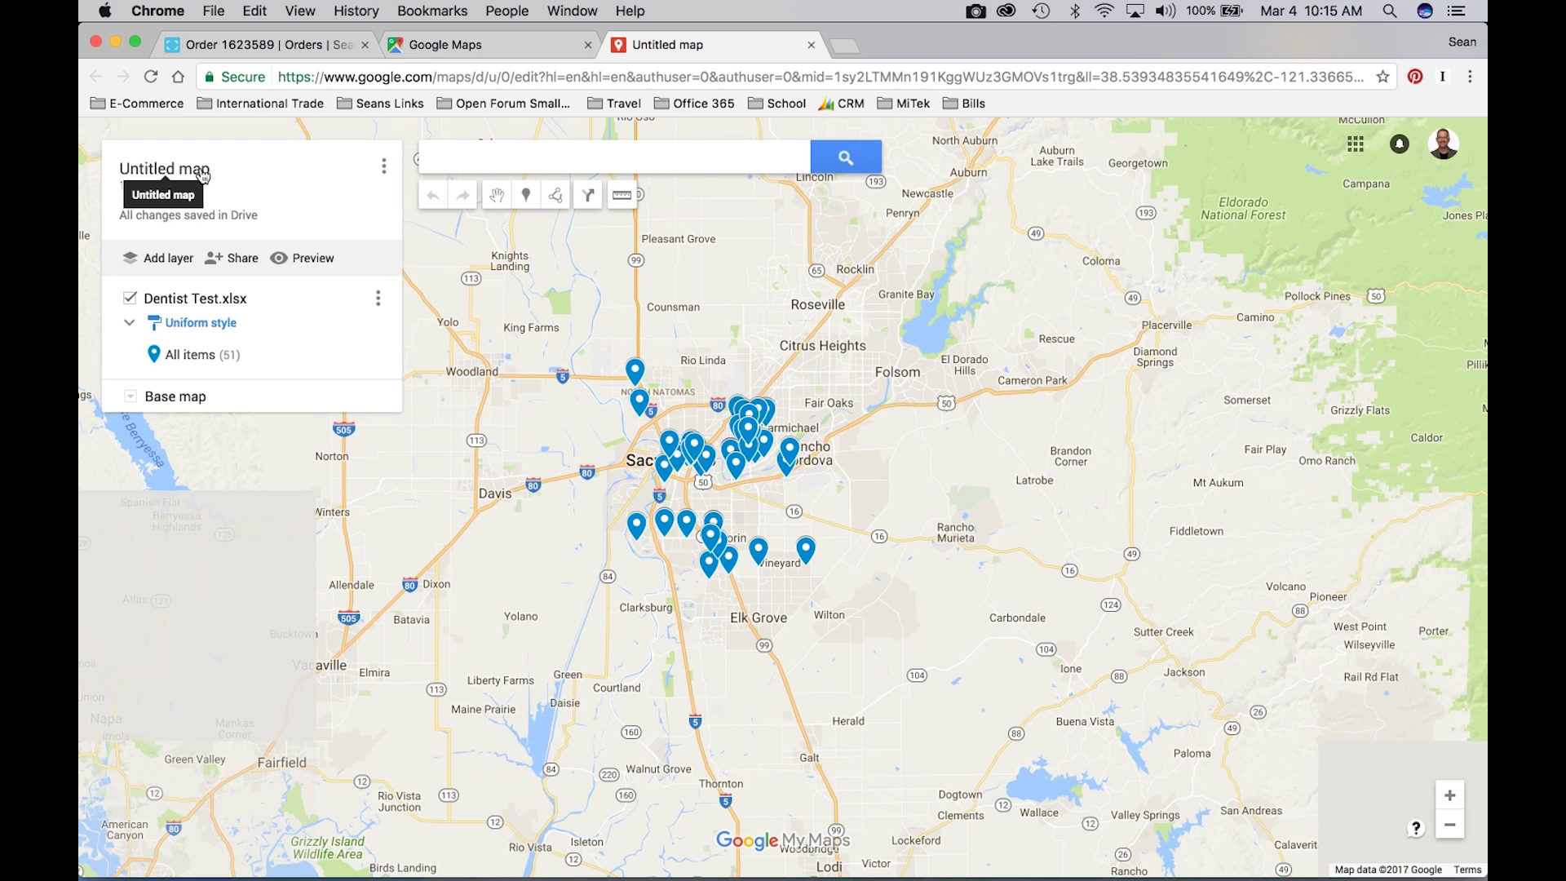
click(202, 172)
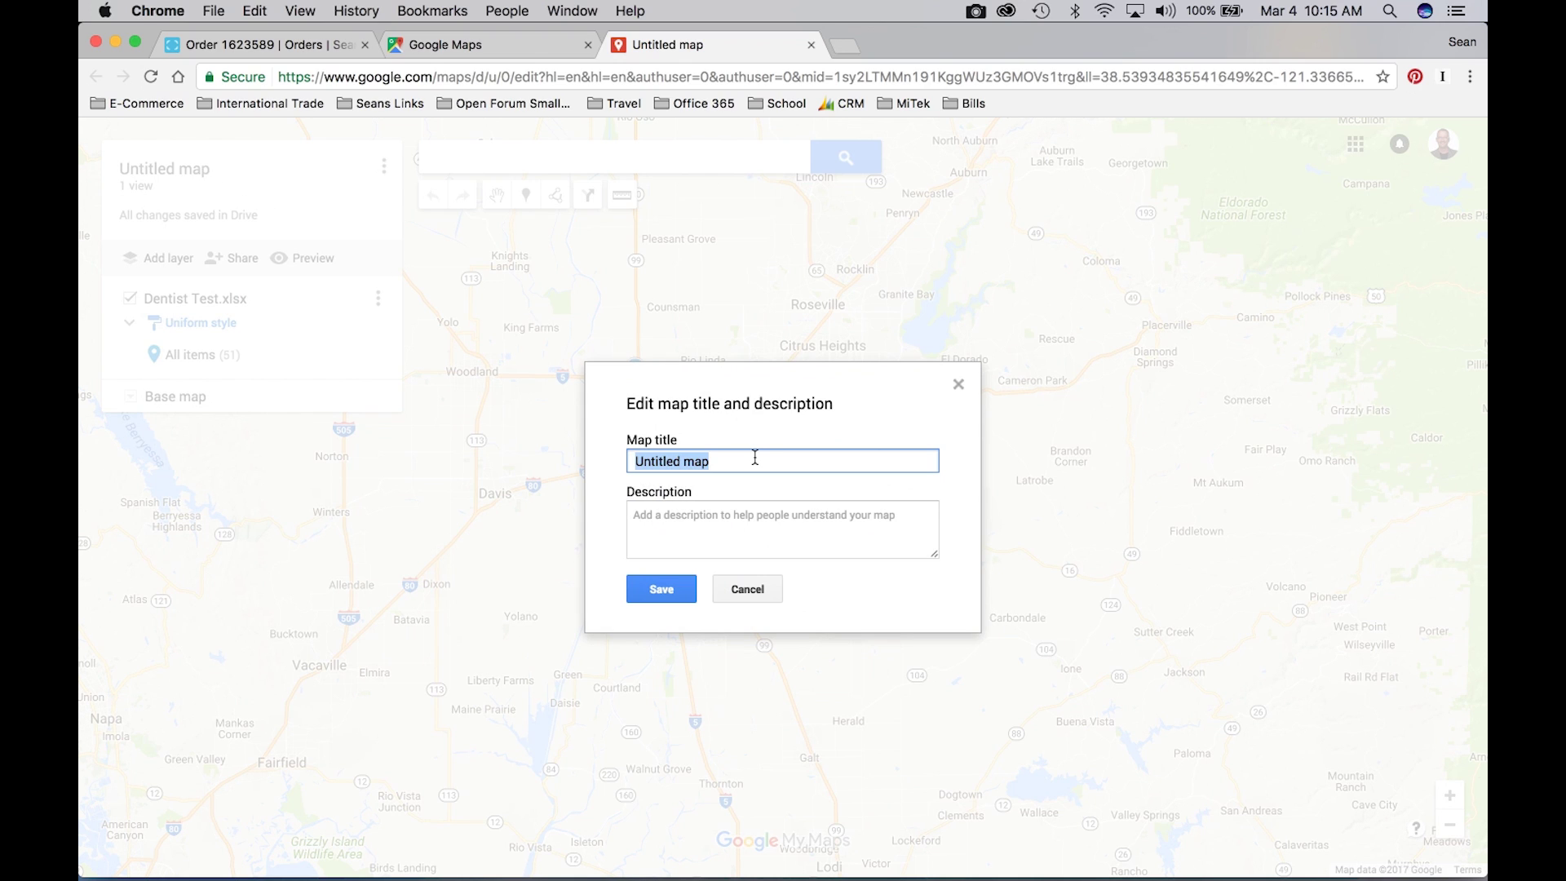
Step: Title the map 'Dentist In Sacramento' with description 'List of my dentist calls in sacramento'
text(Dentist In Sacramento)
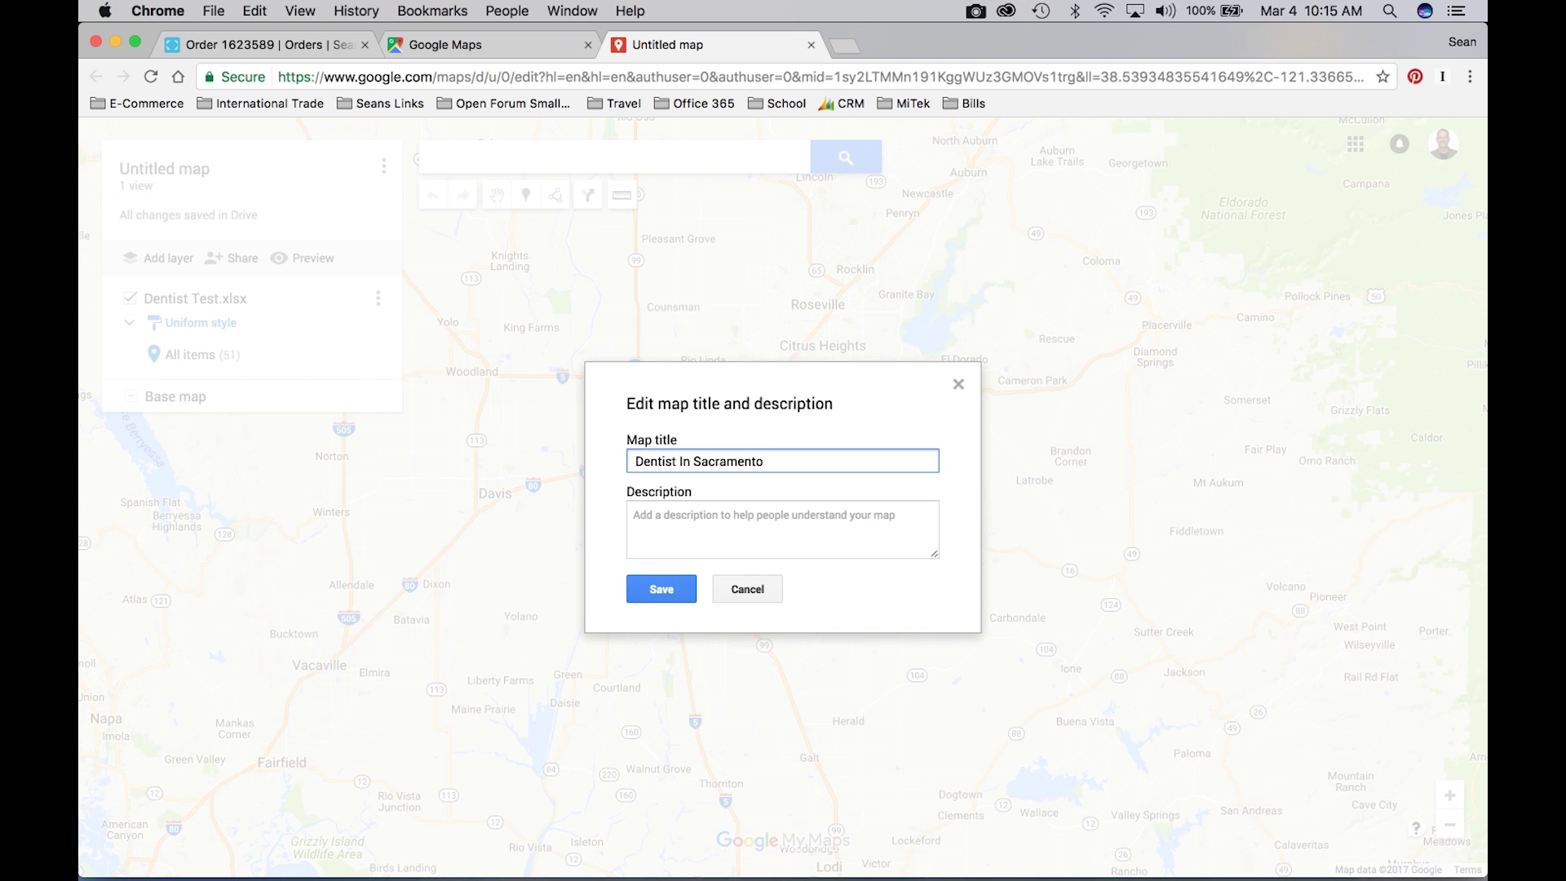
click(748, 512)
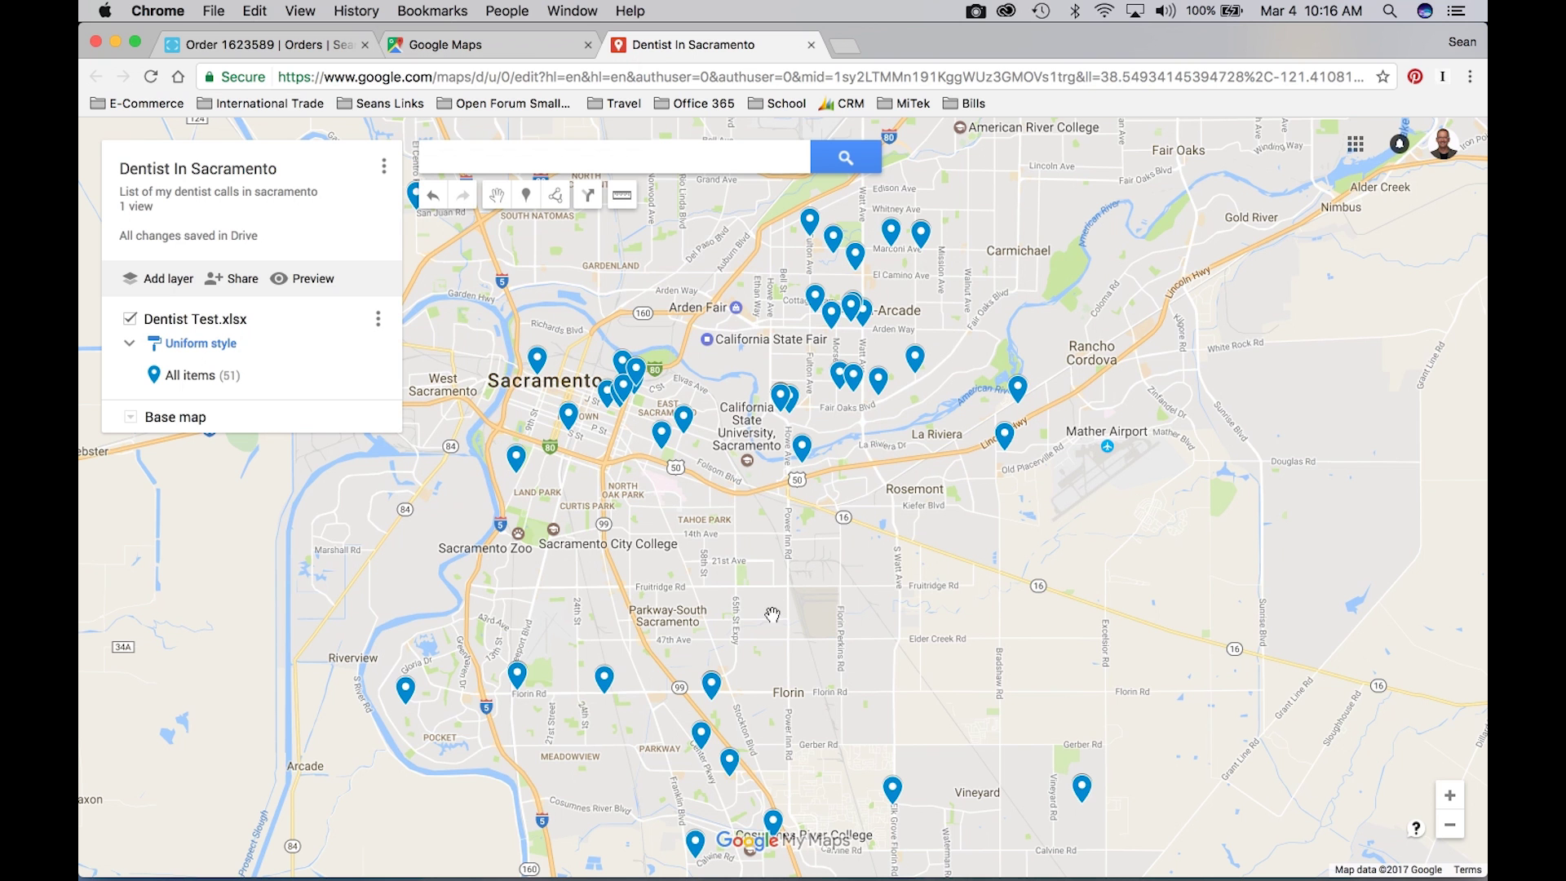
click(712, 685)
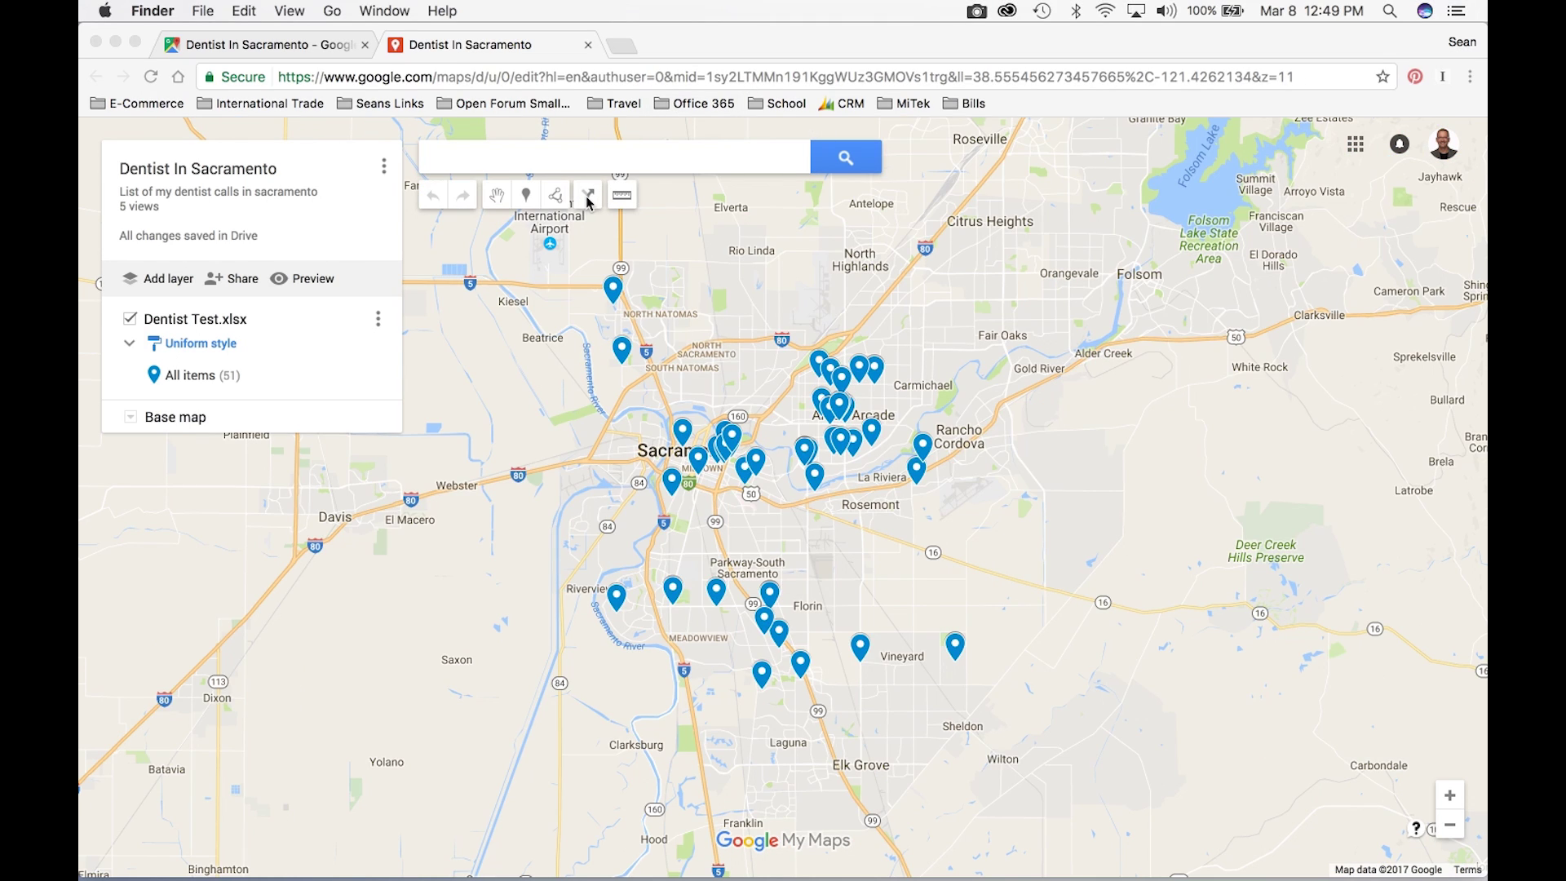
Step: Add a directions layer starting at a midtown dentist marker with a nearby marker as stop B
click(601, 229)
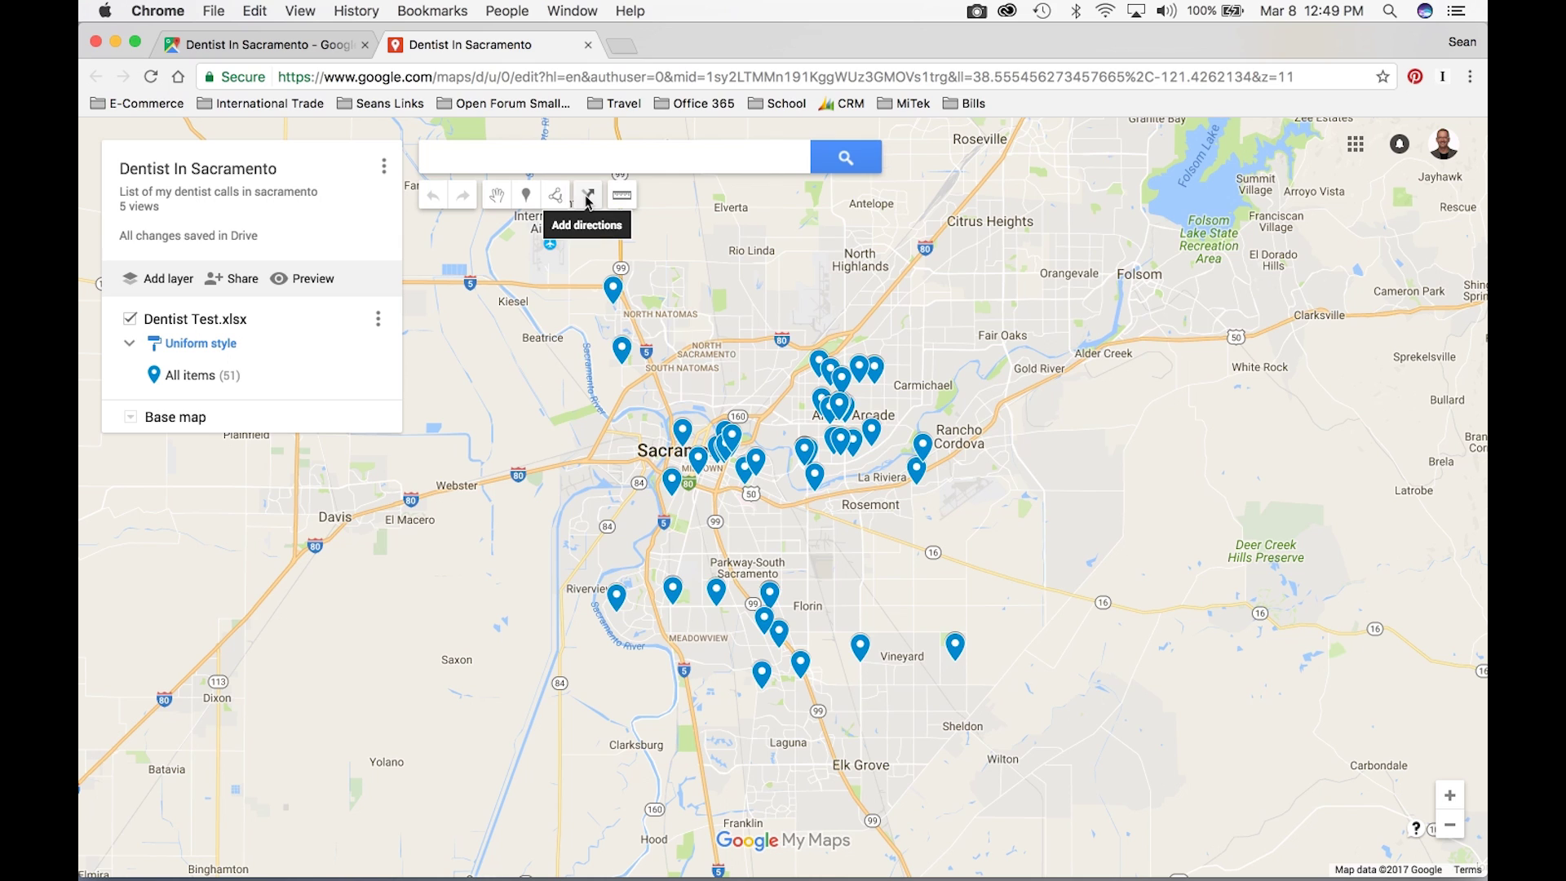
click(588, 198)
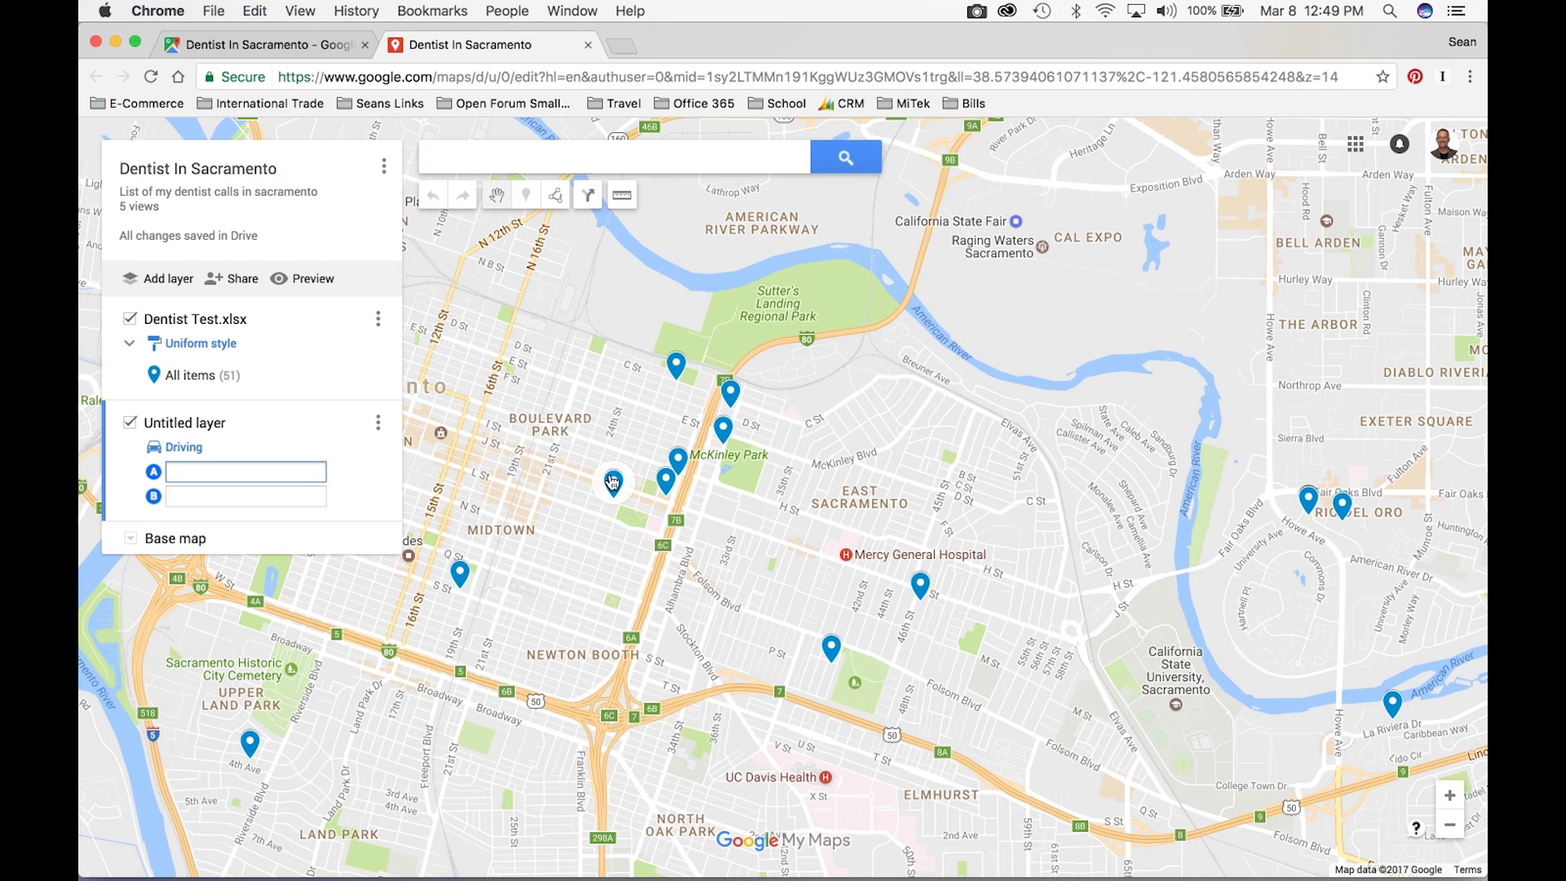
click(614, 483)
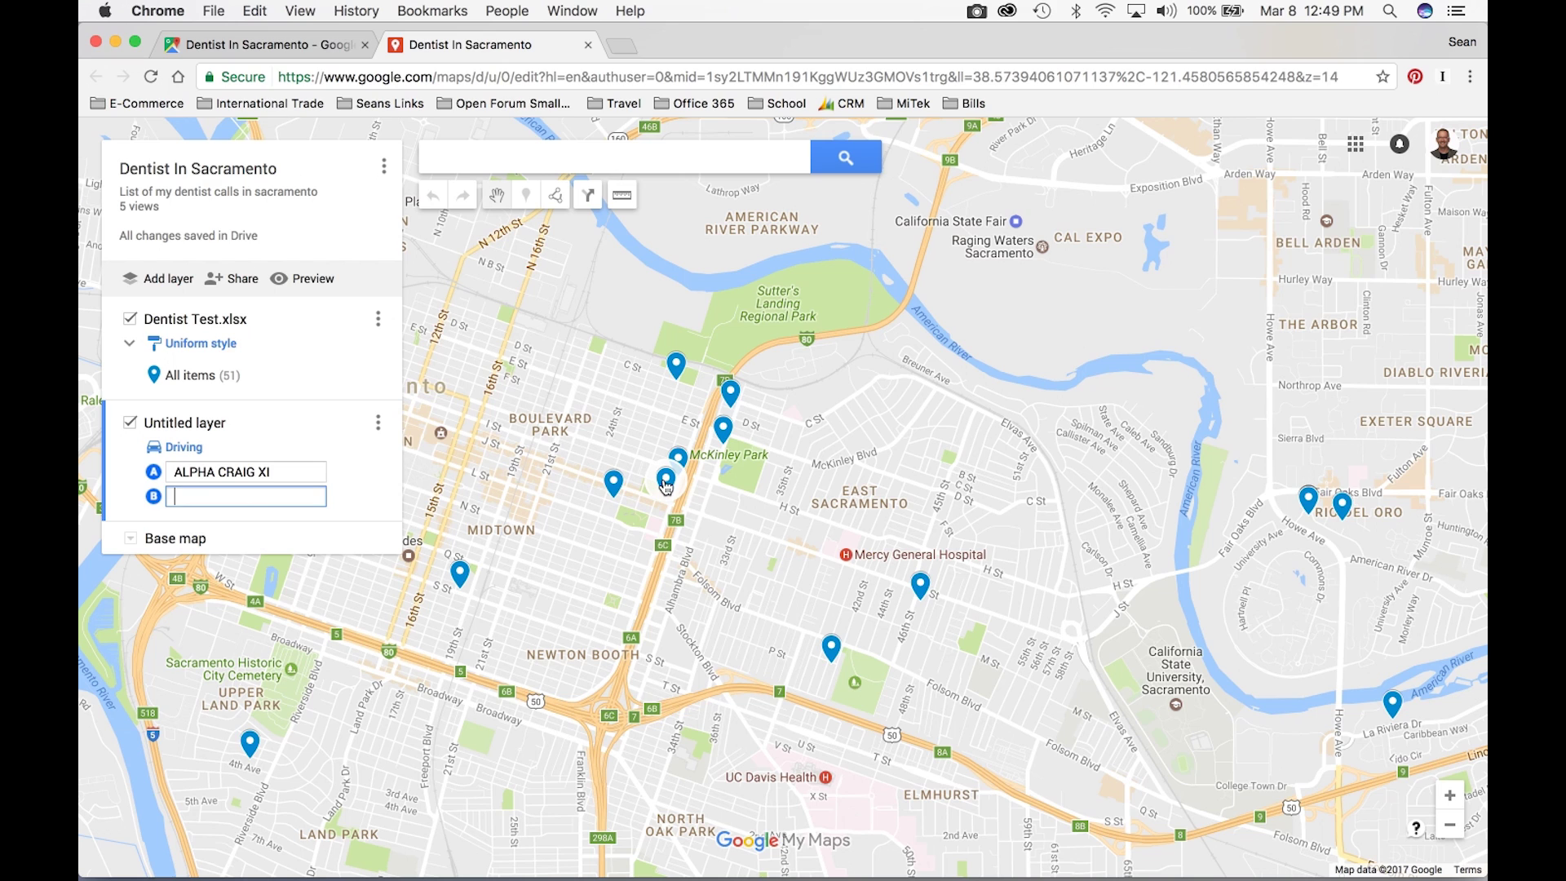
click(666, 486)
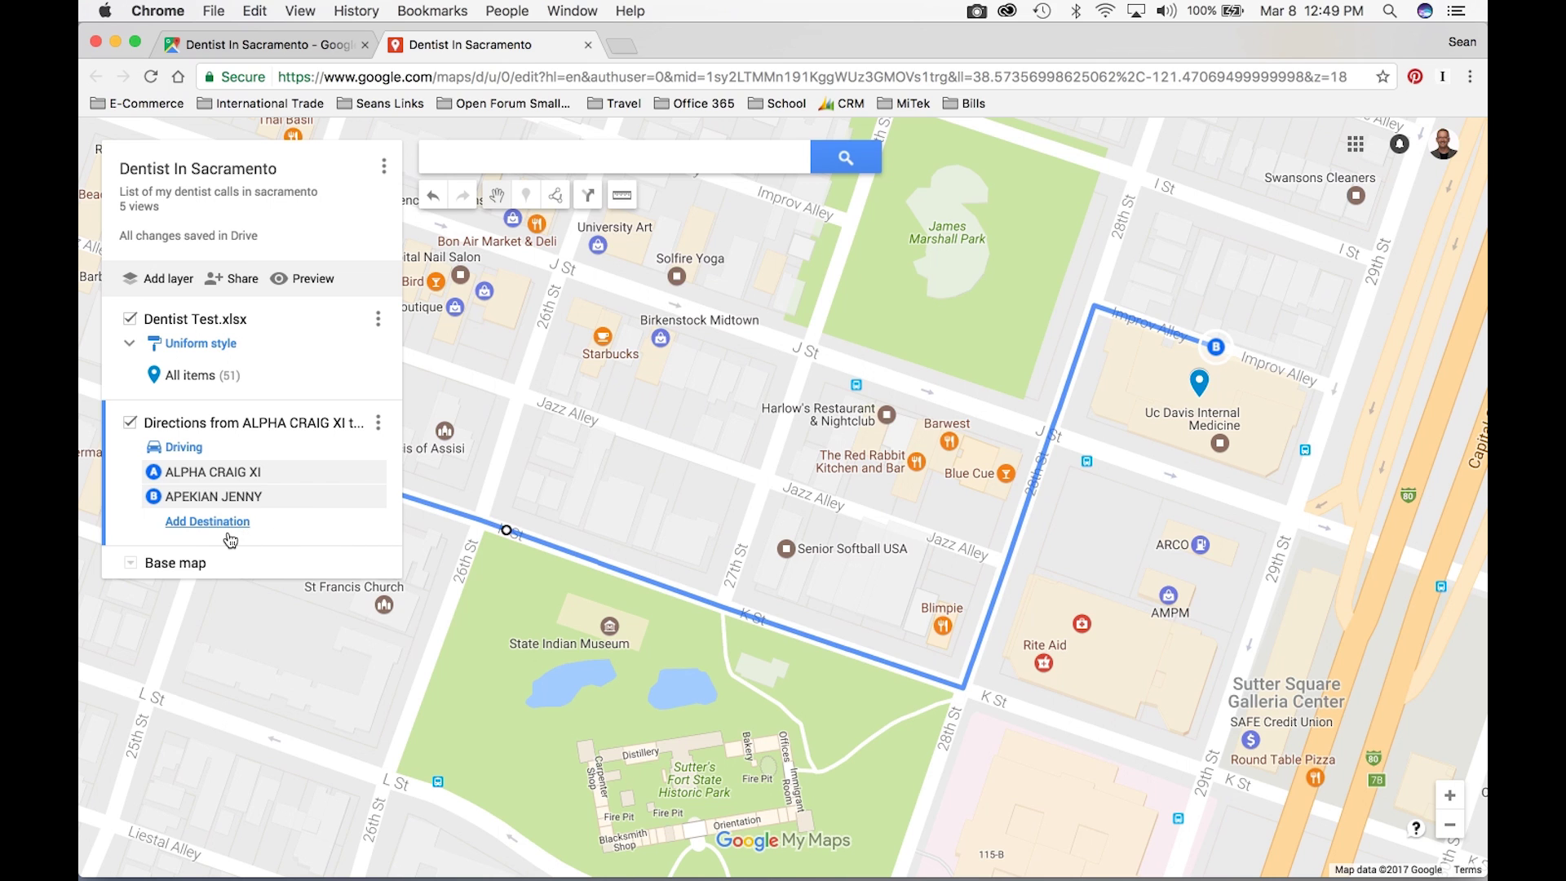
Step: Add stops C near McKinley Park, D near Mercy General Hospital, and E in southern midtown
click(214, 523)
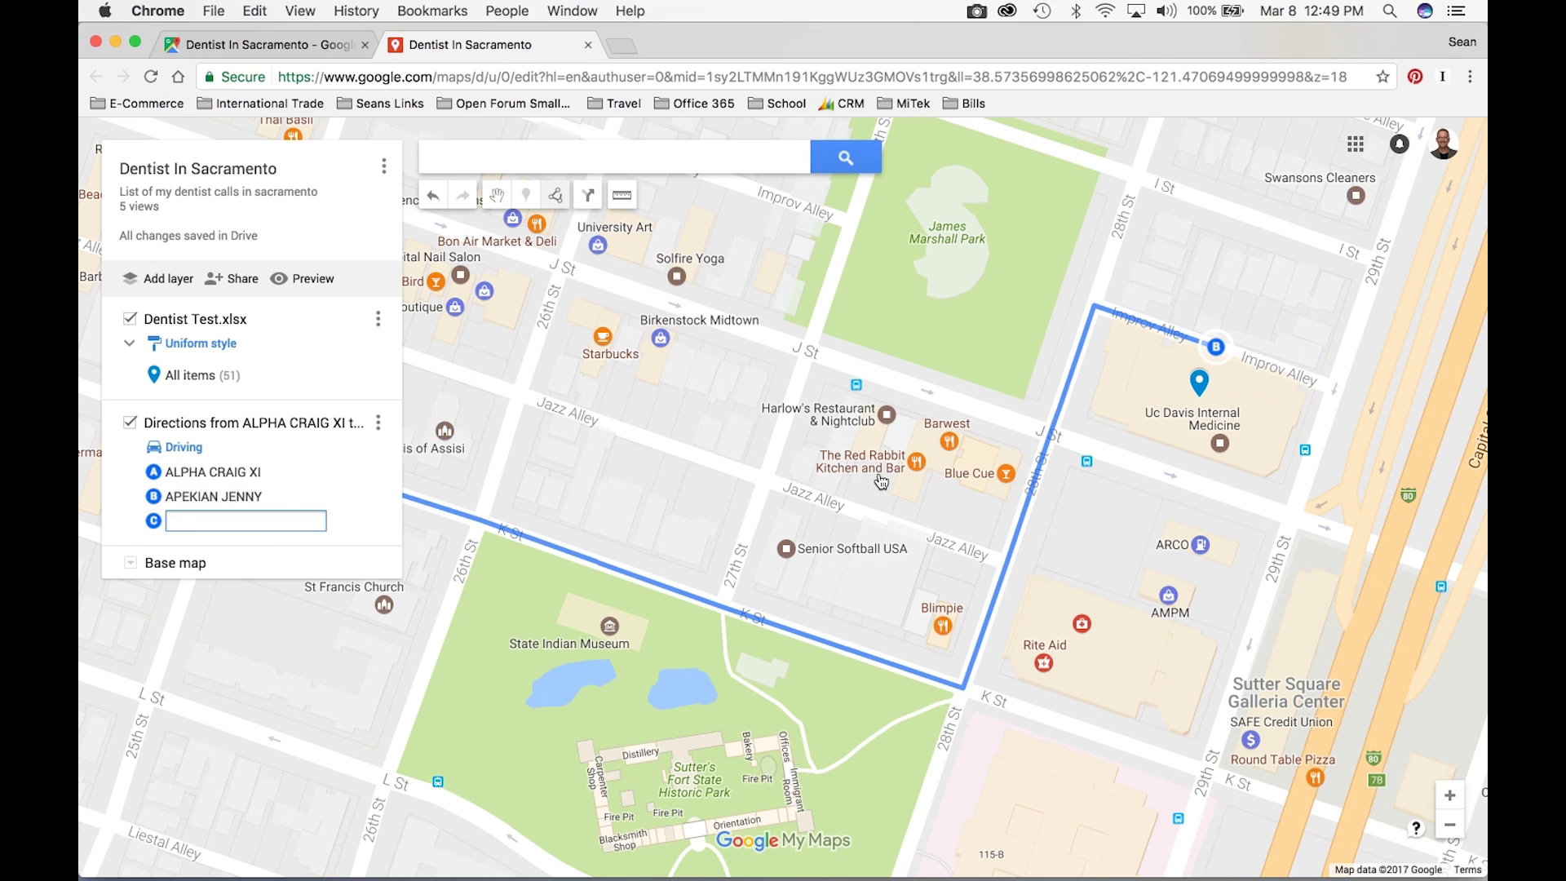
scroll(882, 475, down, 1)
scroll(882, 476, down, 1)
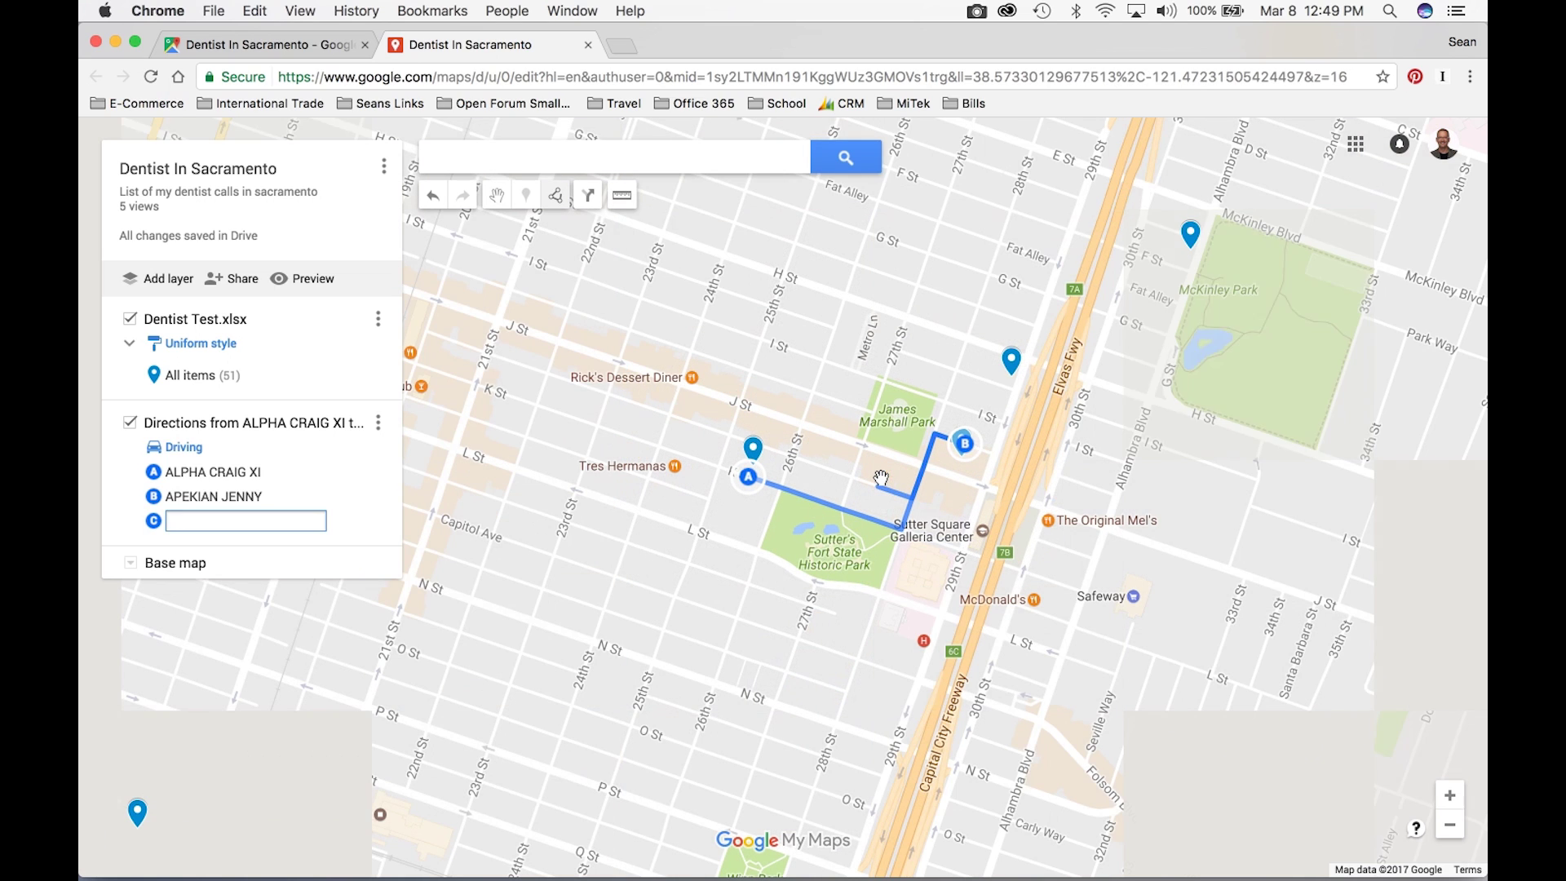
click(1191, 235)
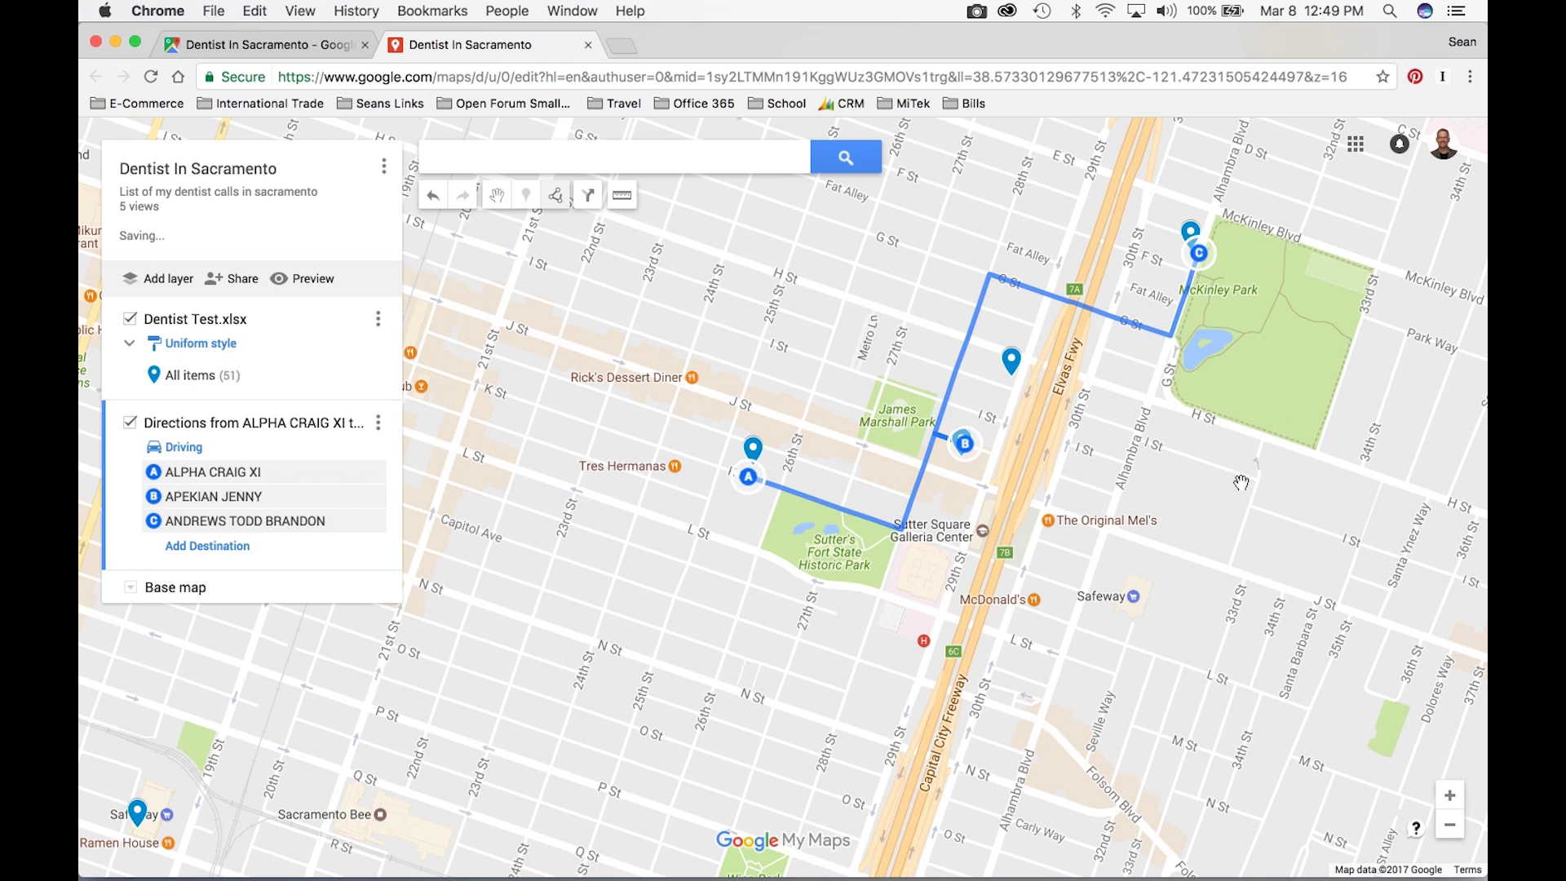
scroll(1240, 465, down, 2)
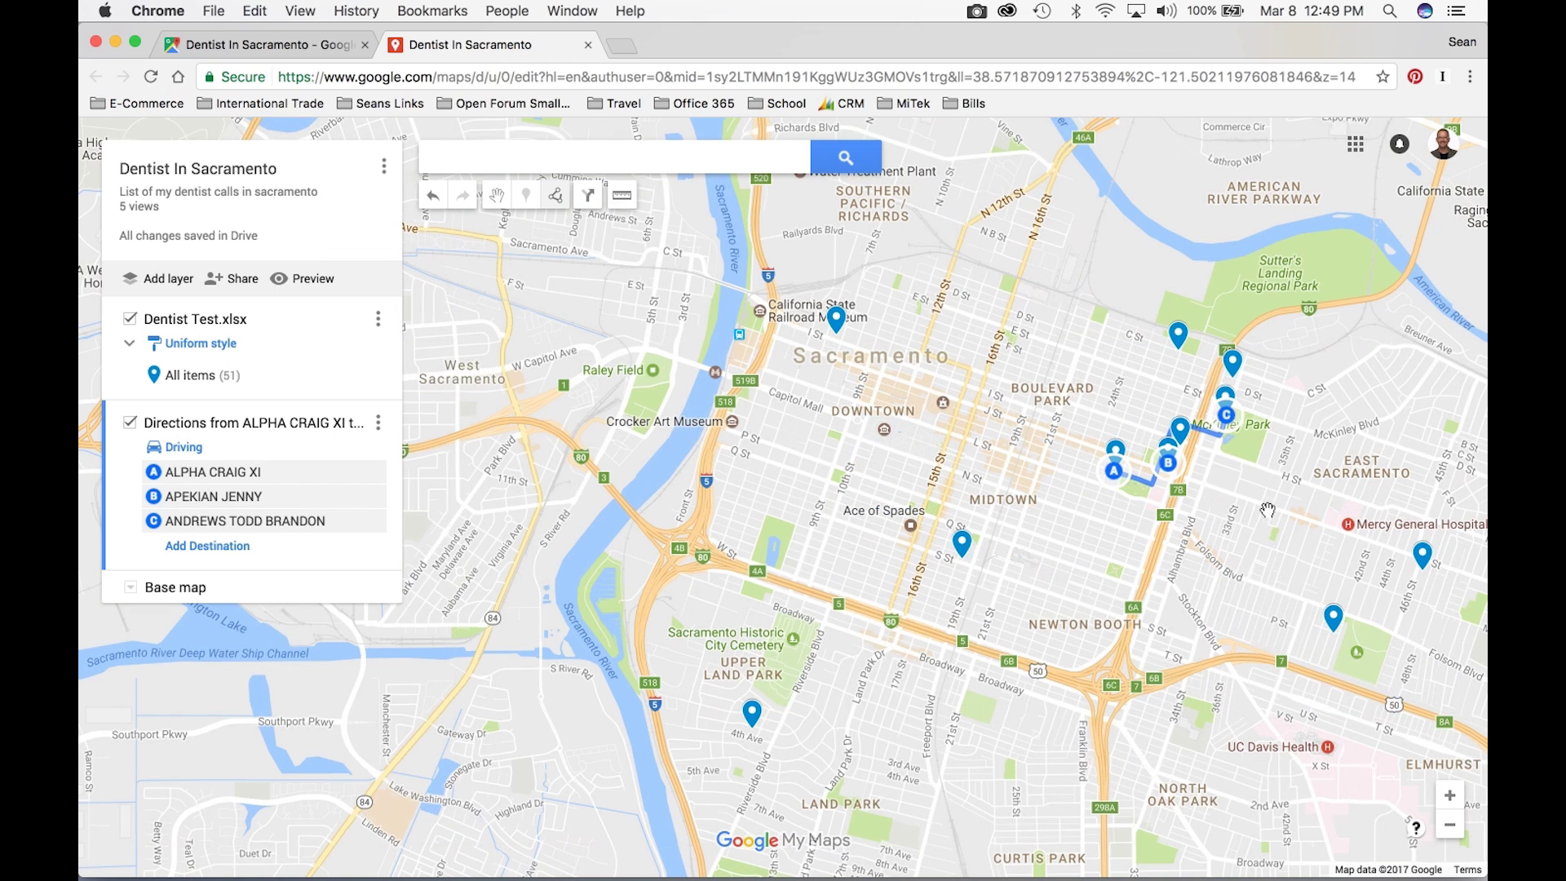
click(234, 546)
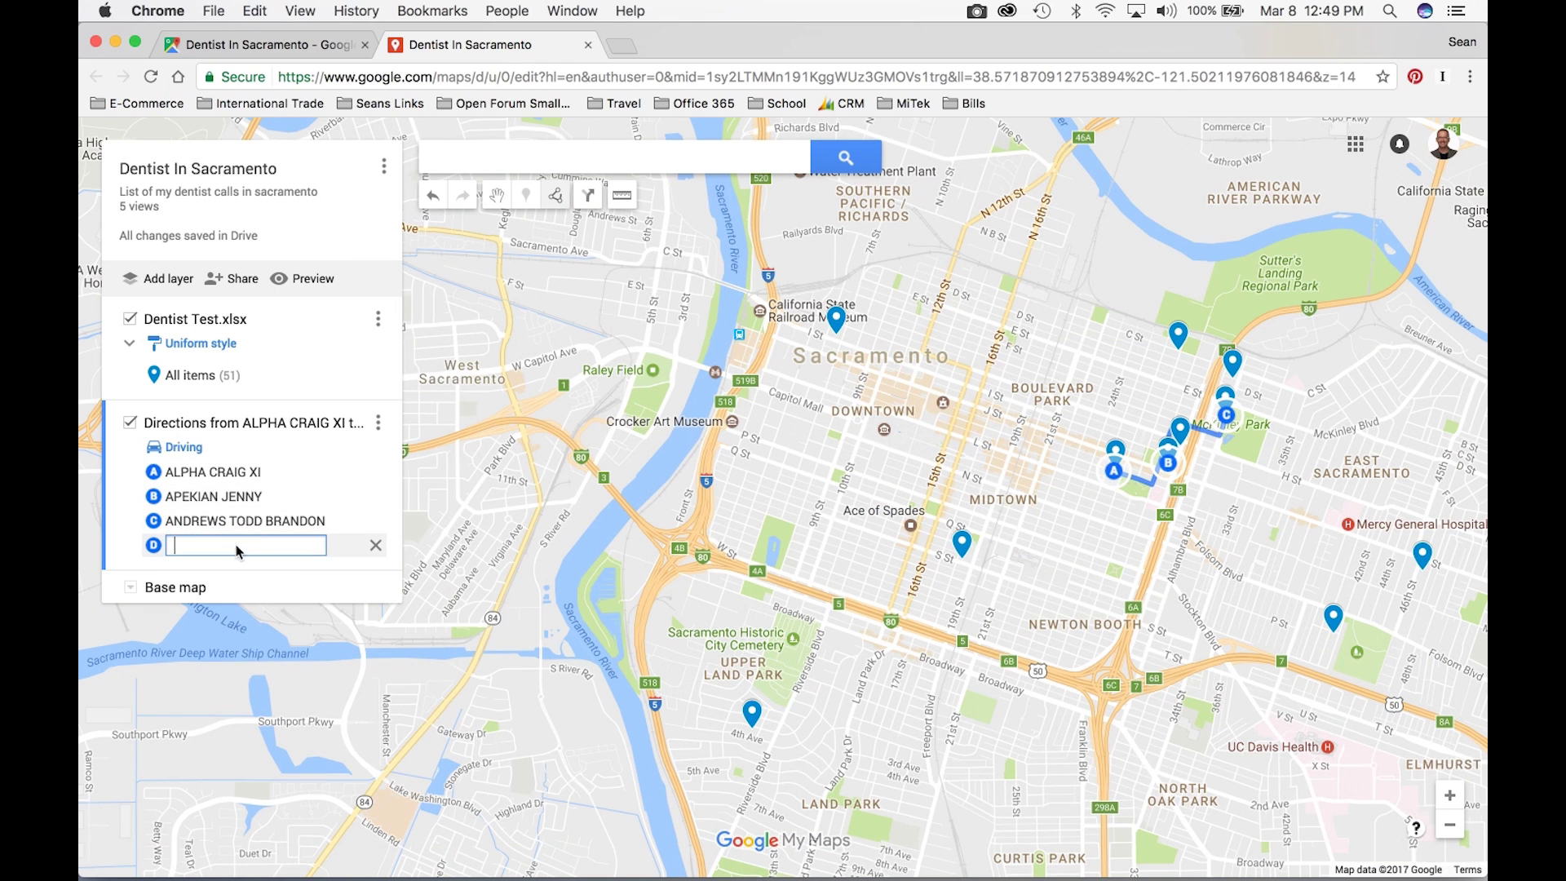
click(1427, 558)
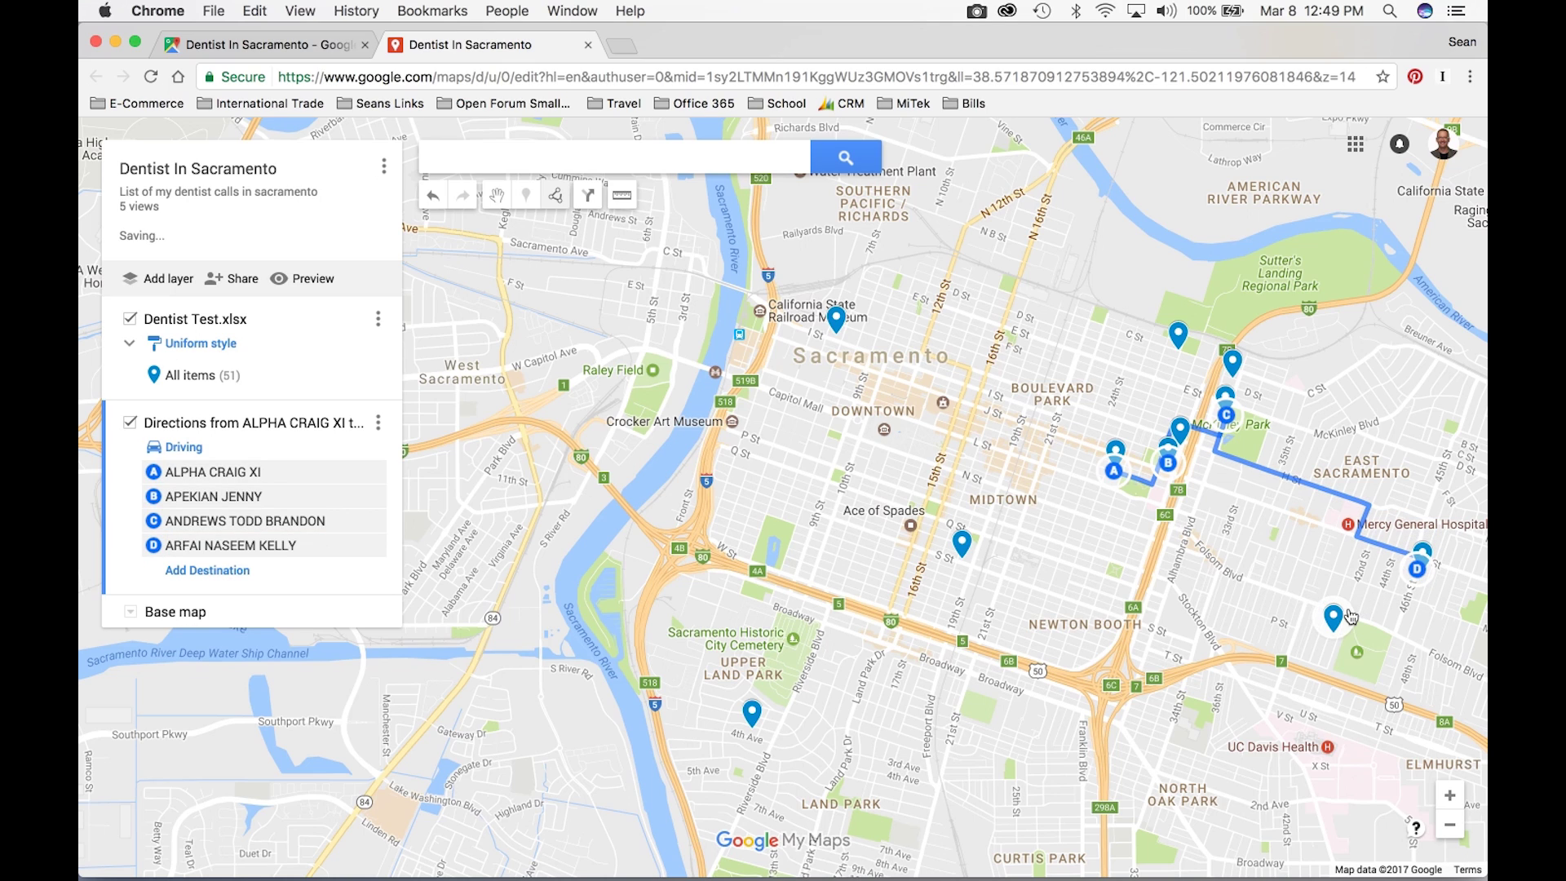
click(204, 575)
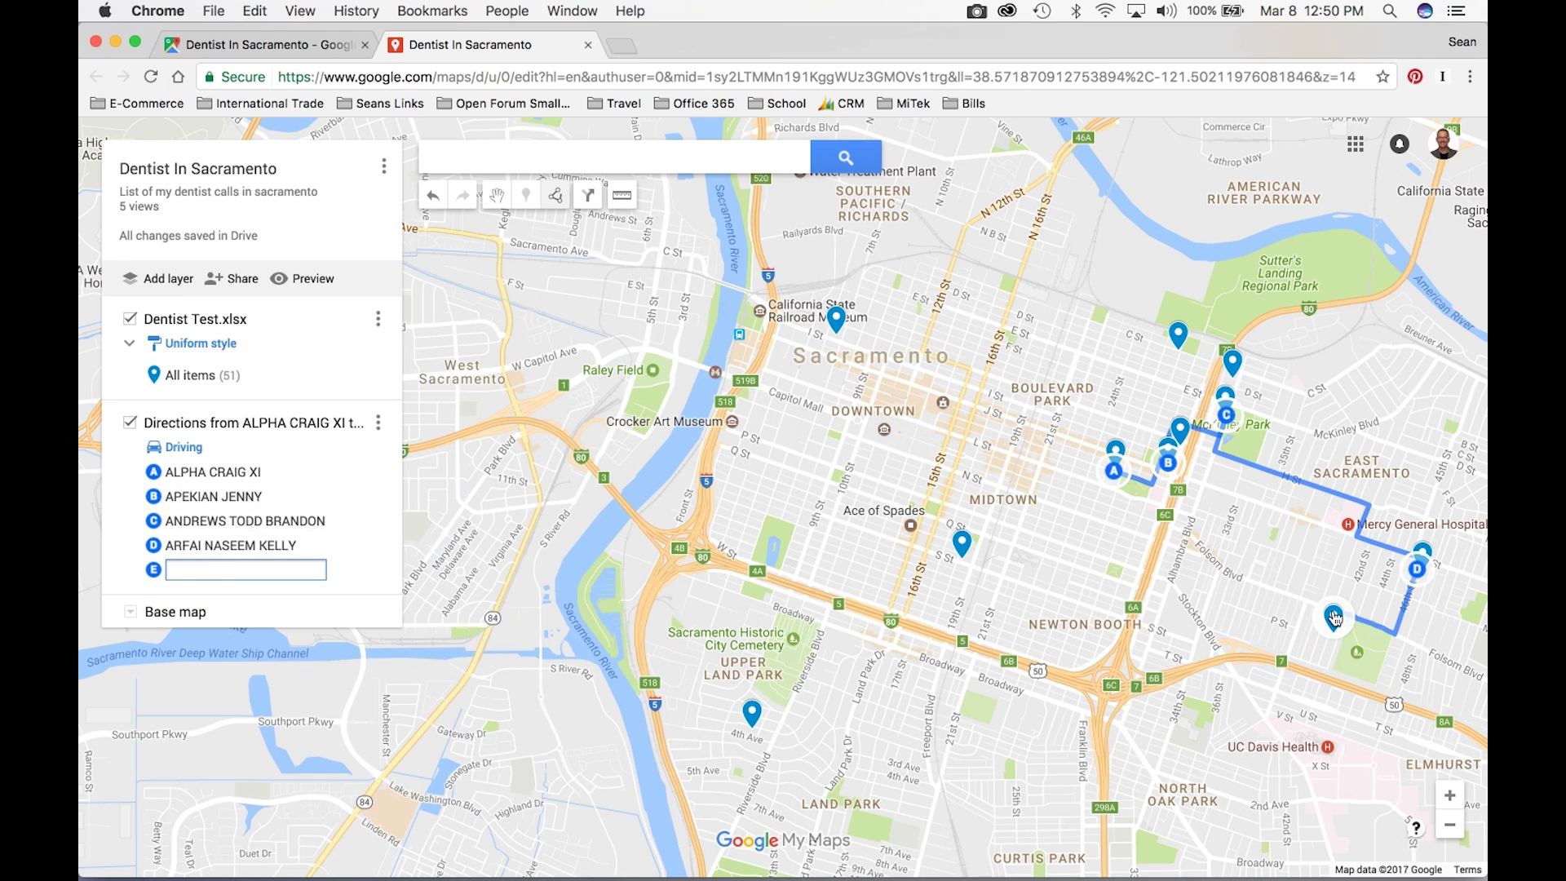
click(963, 545)
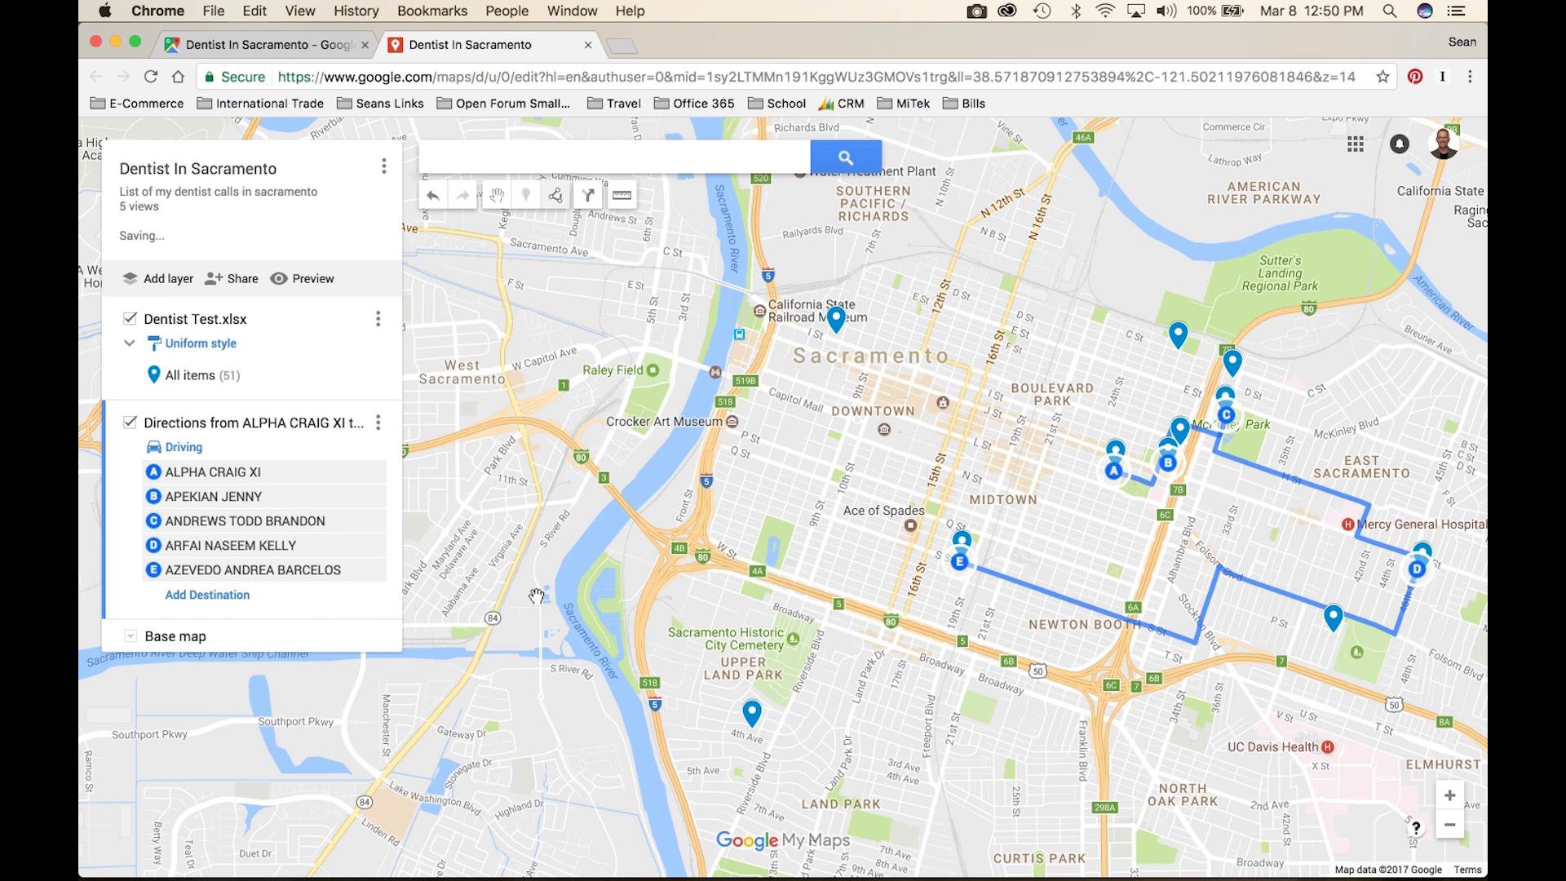
Step: Drag the route's waypoint rows to reorder the five stops, changing which dentist starts the route
mouse_move(237, 575)
drag(237, 576, 229, 453)
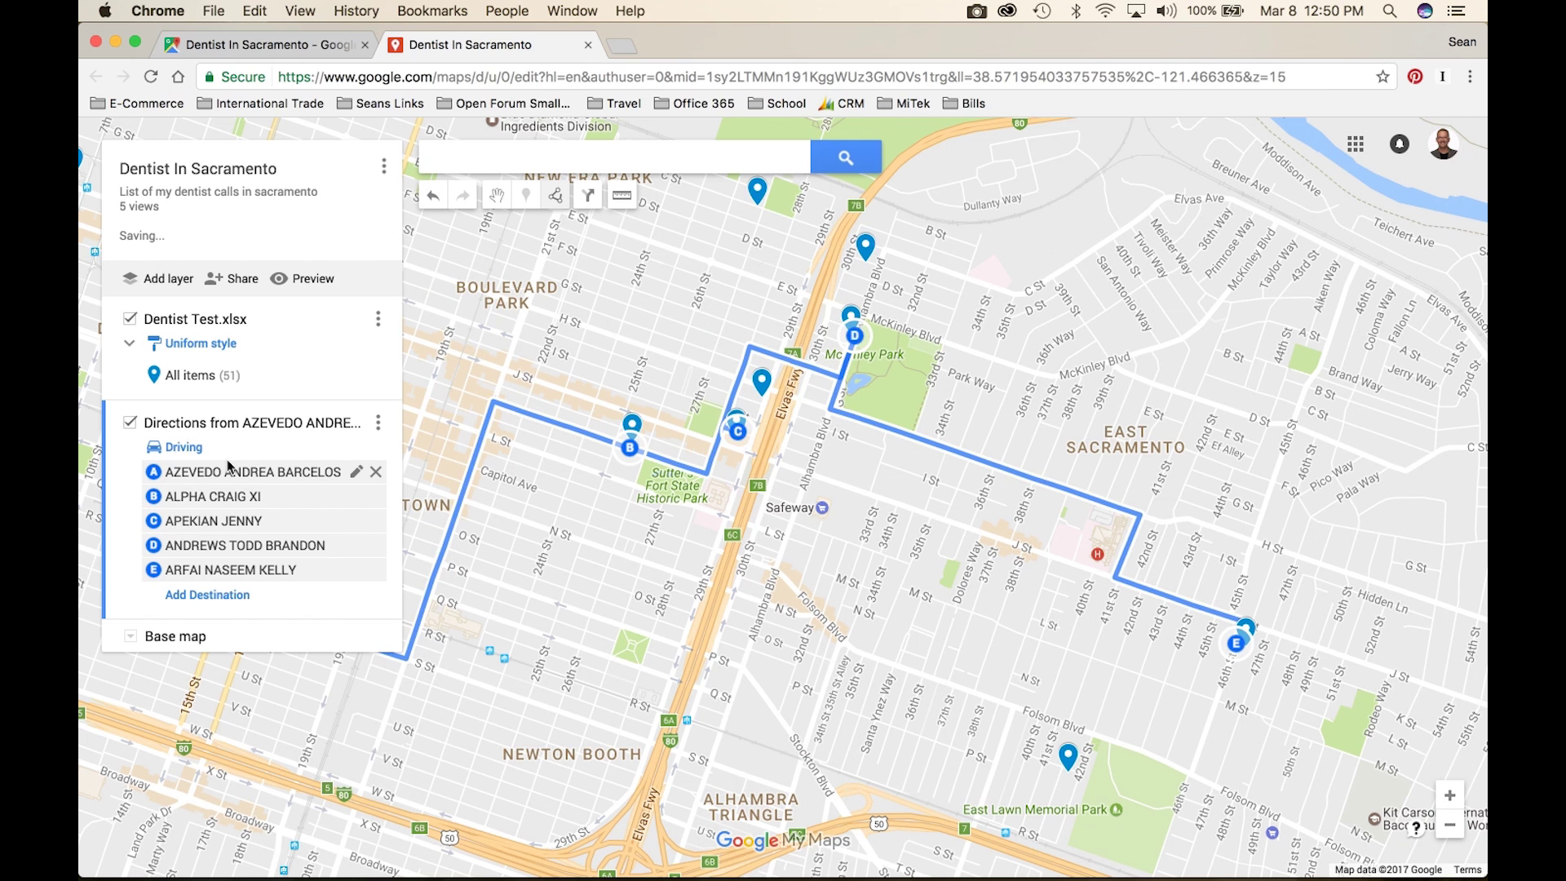
drag(584, 645, 781, 657)
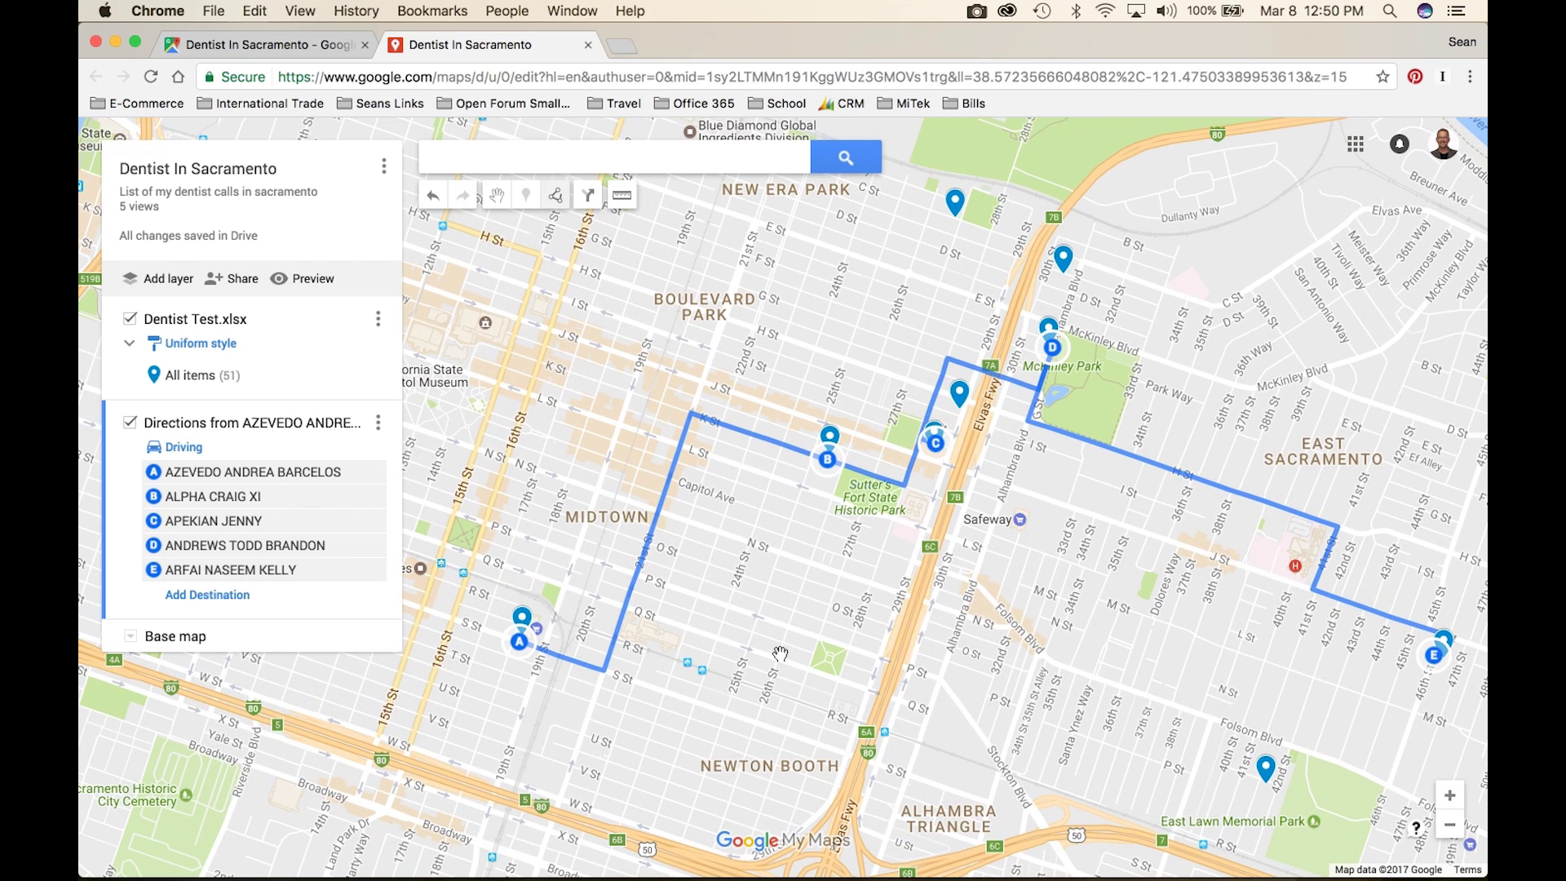
drag(228, 548, 222, 498)
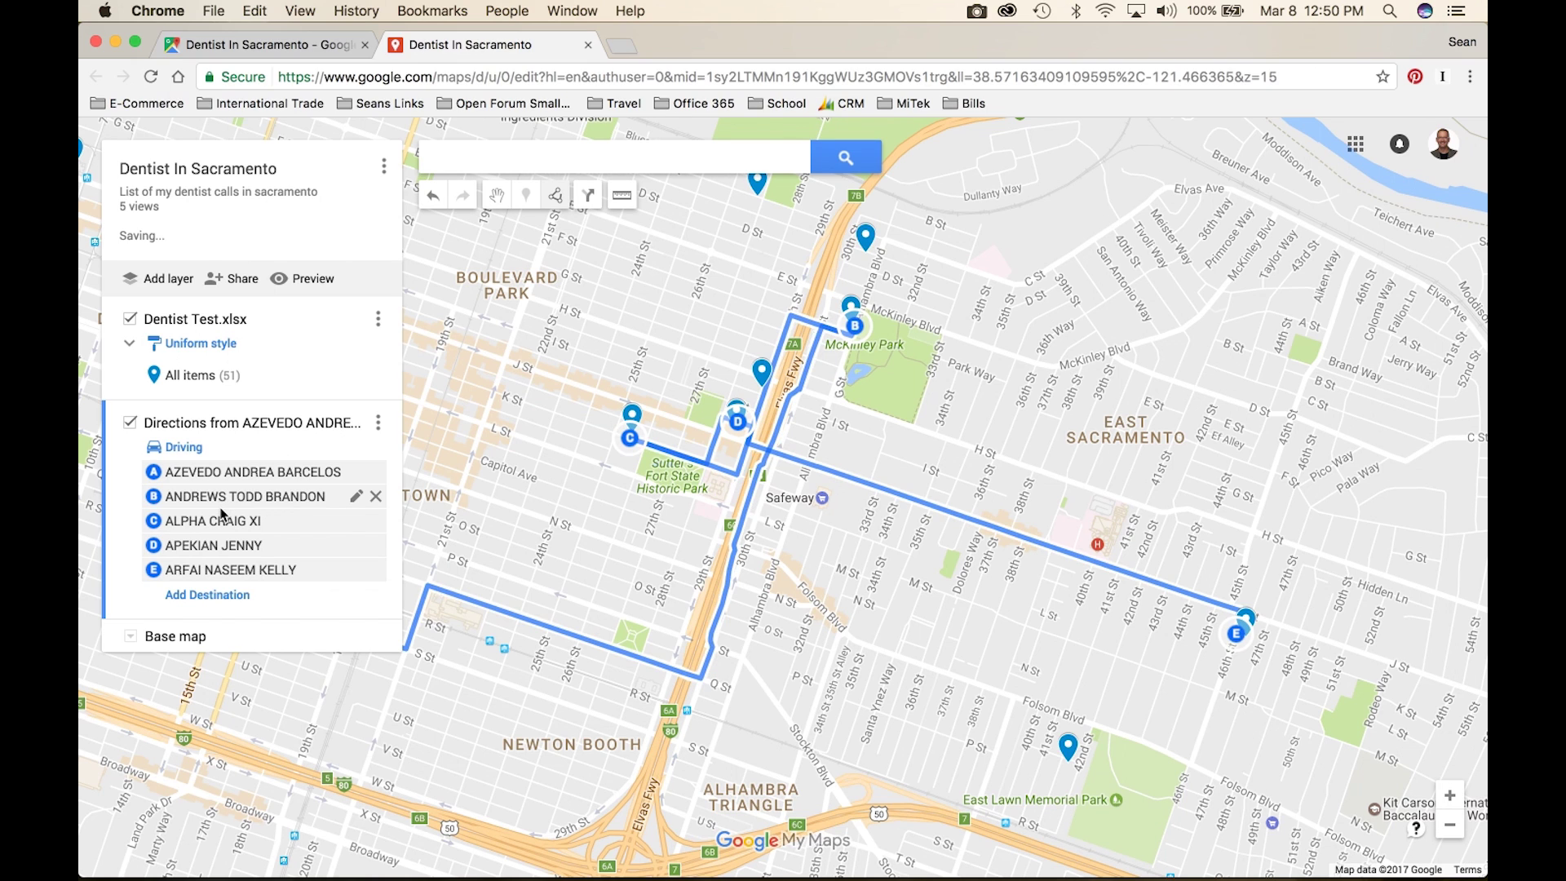
drag(220, 548, 225, 471)
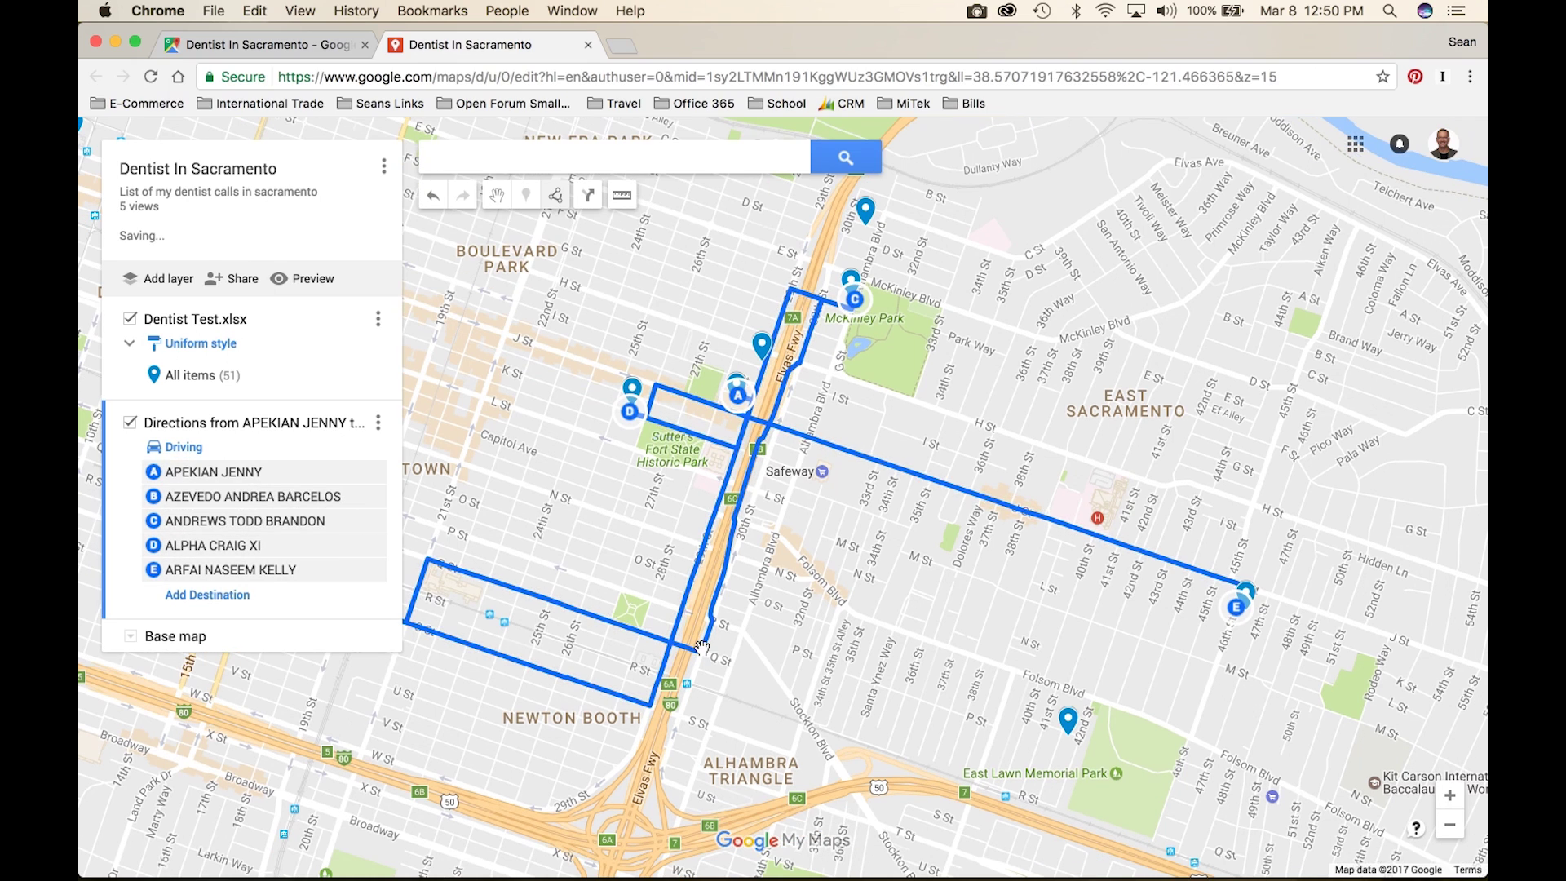